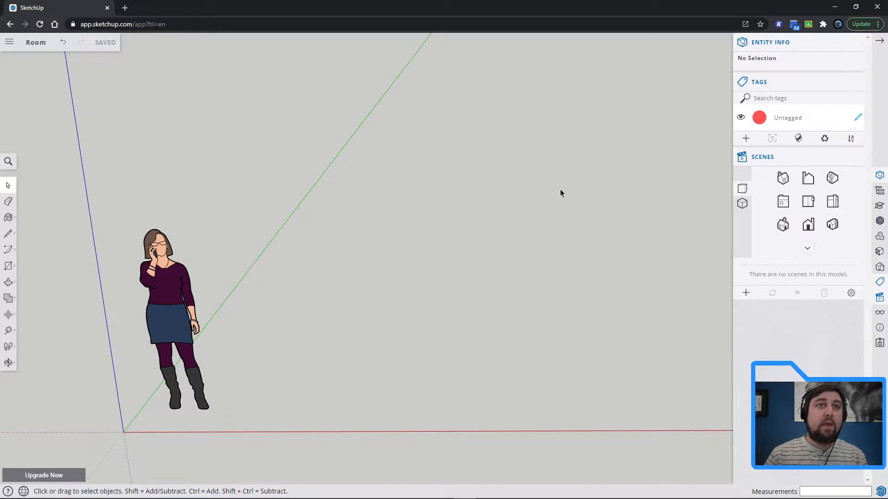
Show the model from the top and draw the first wall line 4' long in the positive green direction.
{"action": "left_click", "coordinate": [807, 205]}
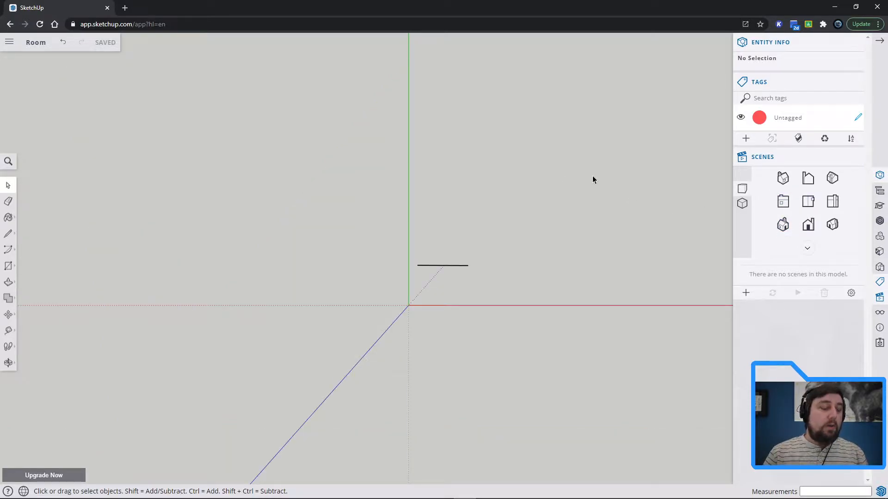
{"action": "middle_click_drag", "start_coordinate": [606, 171], "coordinate": [438, 257]}
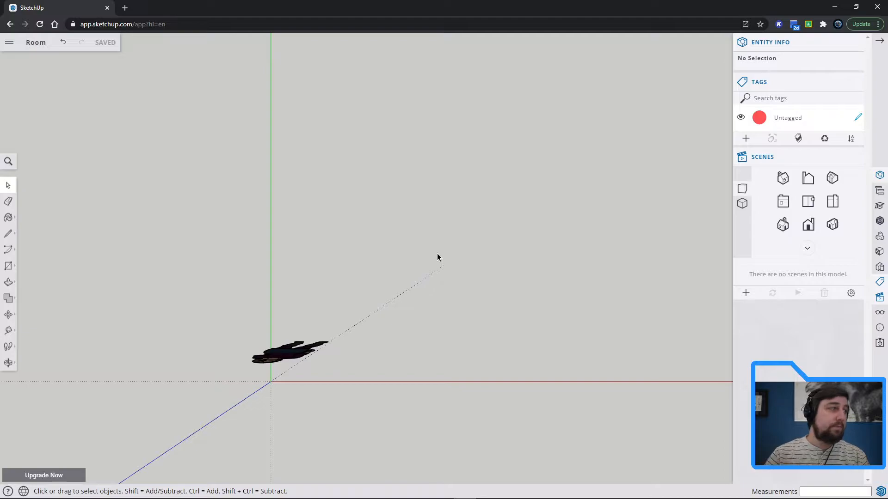
{"action": "left_click", "coordinate": [9, 236]}
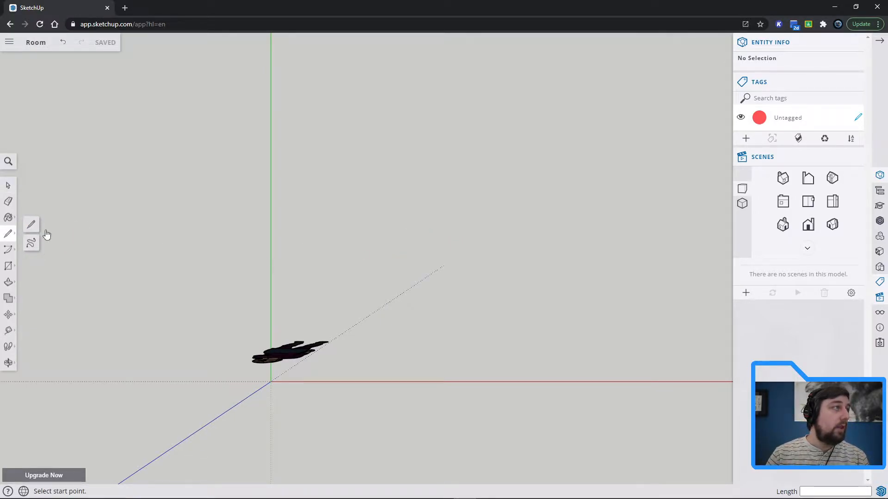
{"action": "middle_click_drag", "start_coordinate": [576, 240], "coordinate": [464, 315], "text": "shift"}
{"action": "left_click", "coordinate": [324, 326]}
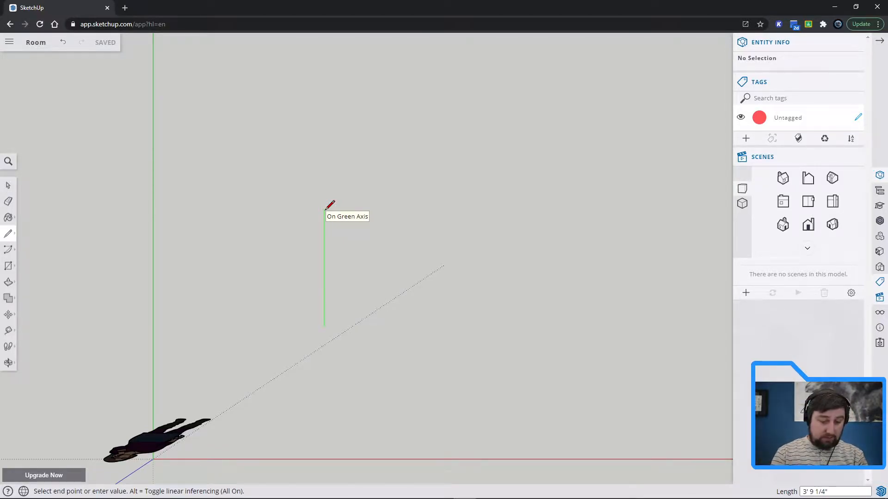
{"action": "type", "text": "4'"}
{"action": "key", "text": "Return"}
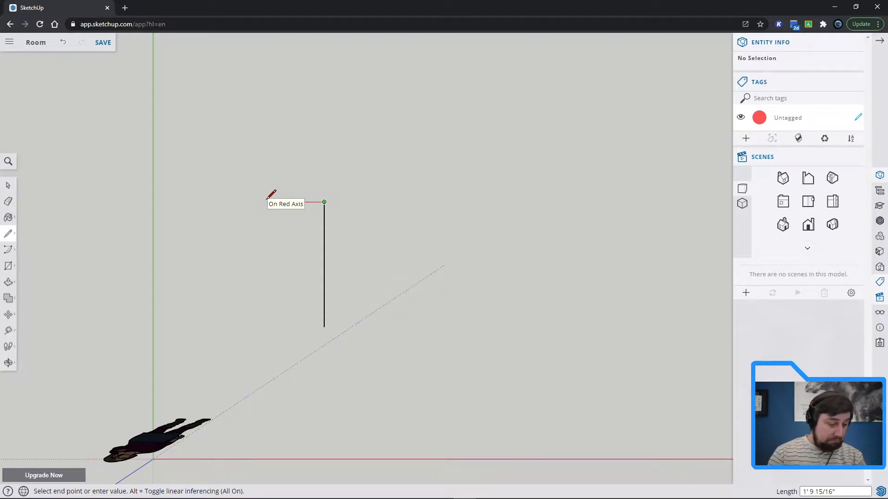
Continue the wall outline 2' in the negative red direction and 5' in the positive green direction.
{"action": "type", "text": "2"}
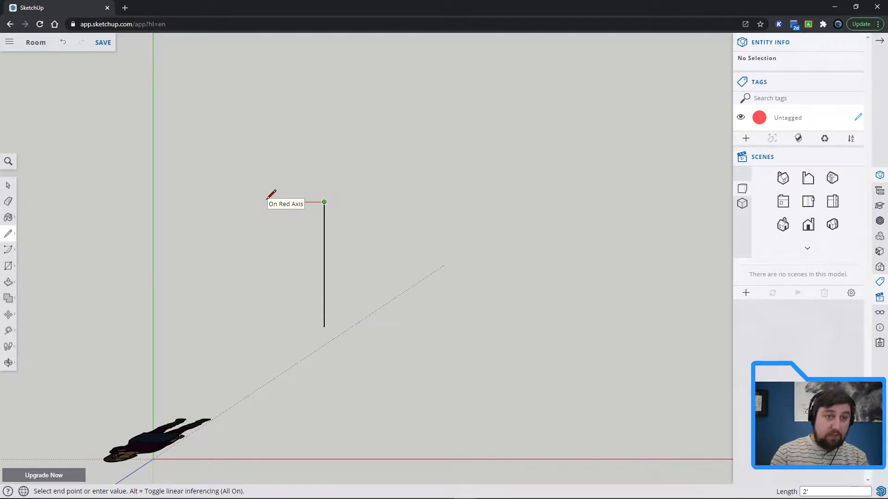
{"action": "key", "text": "Return"}
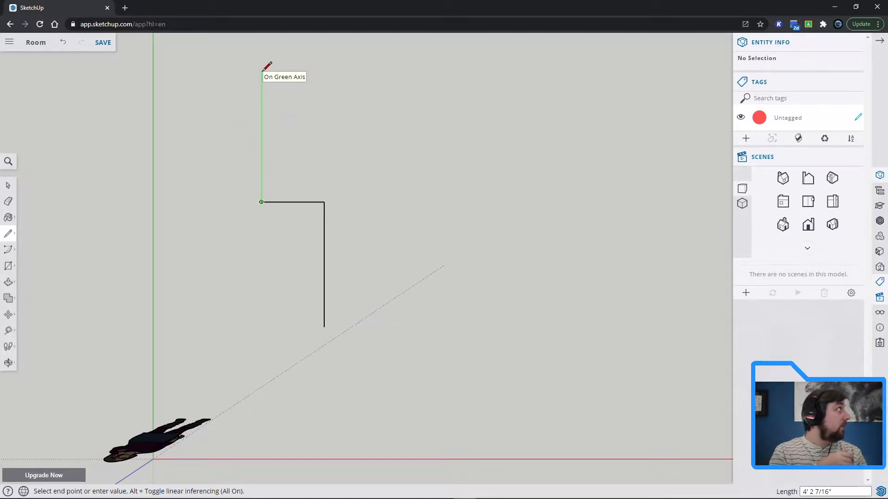
{"action": "type", "text": "5'"}
{"action": "key", "text": "Return"}
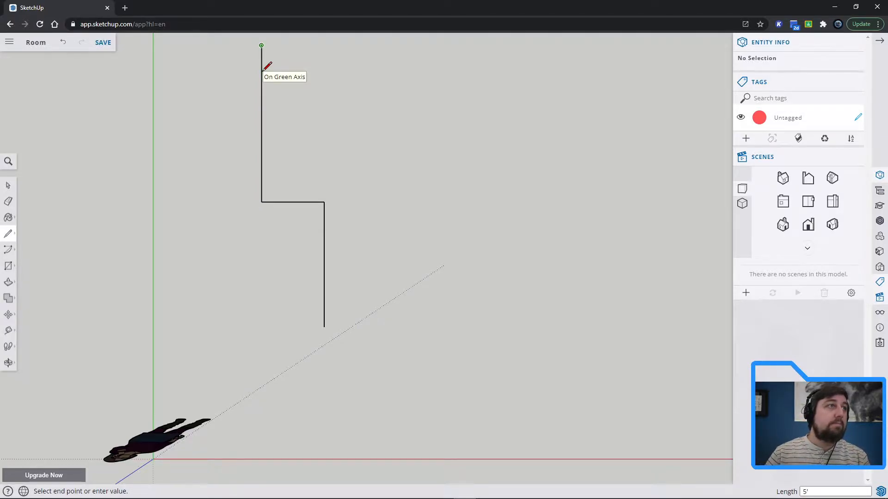
{"action": "middle_click_drag", "start_coordinate": [290, 71], "coordinate": [264, 174], "text": "shift"}
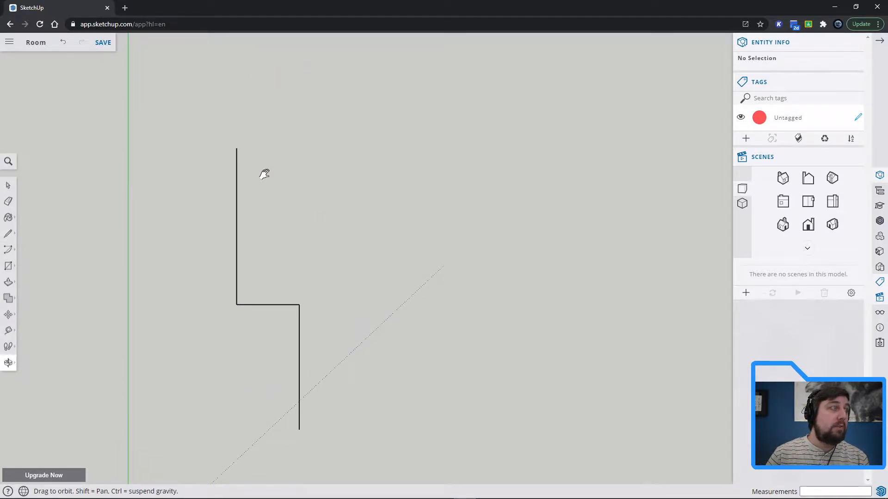
{"action": "middle_click_drag", "start_coordinate": [264, 174], "coordinate": [245, 174], "text": "shift"}
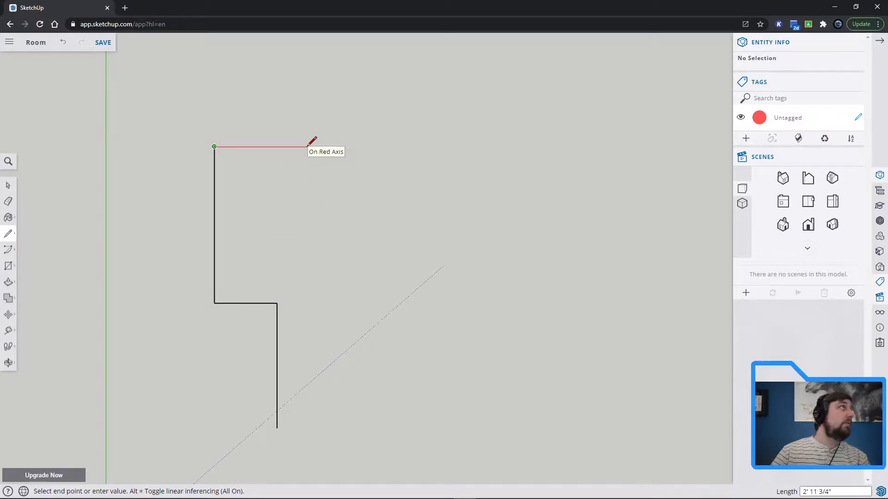
Extend the outline 4' in the positive red direction and 1' in the positive green direction.
{"action": "type", "text": "4"}
{"action": "key", "text": "Return"}
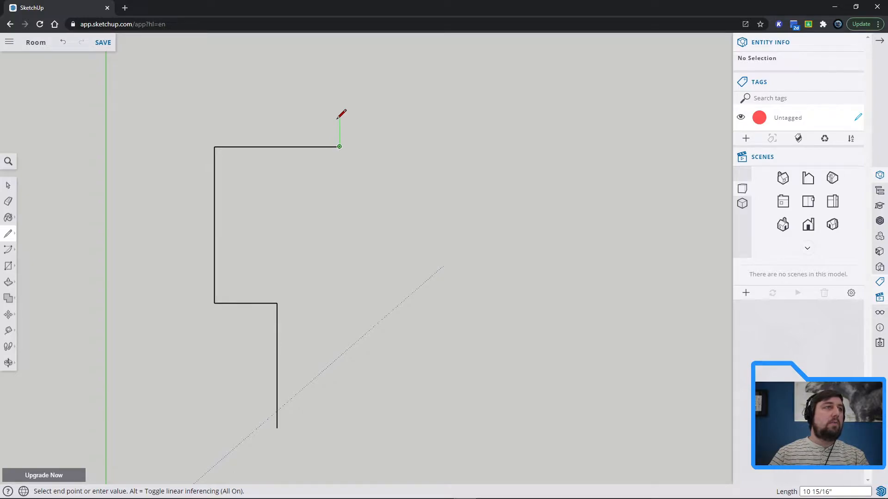
{"action": "type", "text": "1'"}
{"action": "key", "text": "Return"}
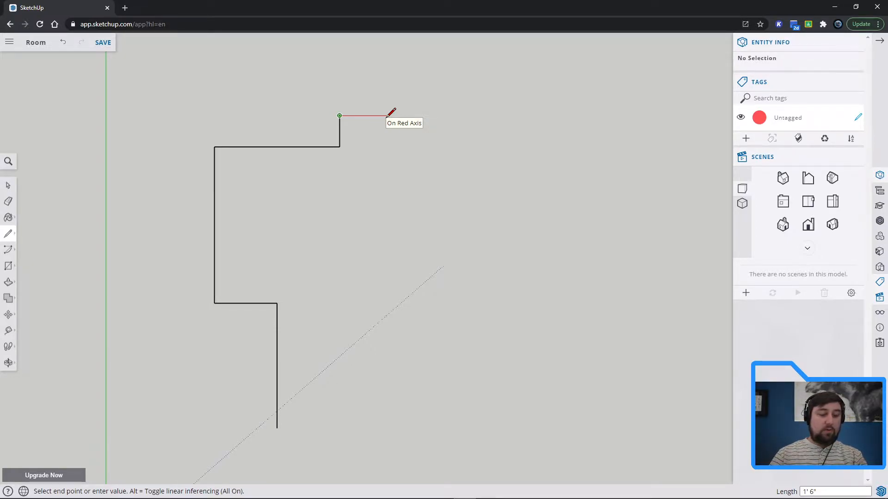
Outline the left closet wall stub with an 18" edge, a 4" end and a parallel edge back to the wall line.
{"action": "type", "text": "18"}
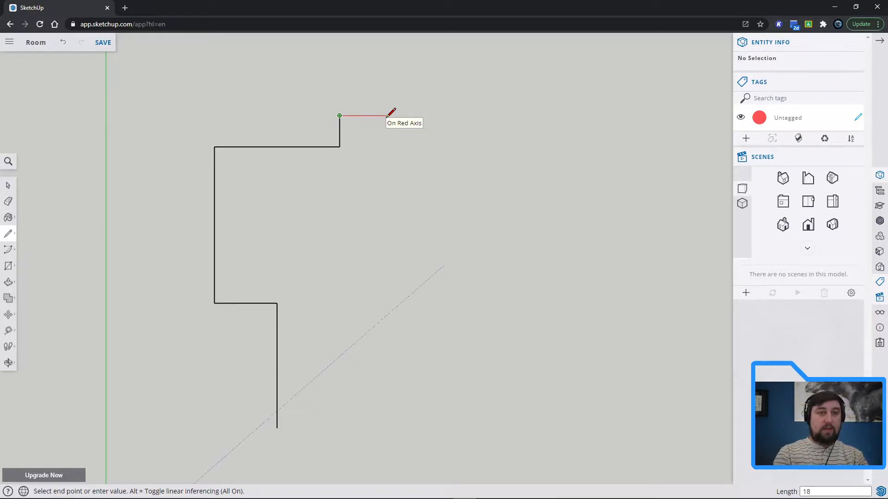
{"action": "key", "text": "Return"}
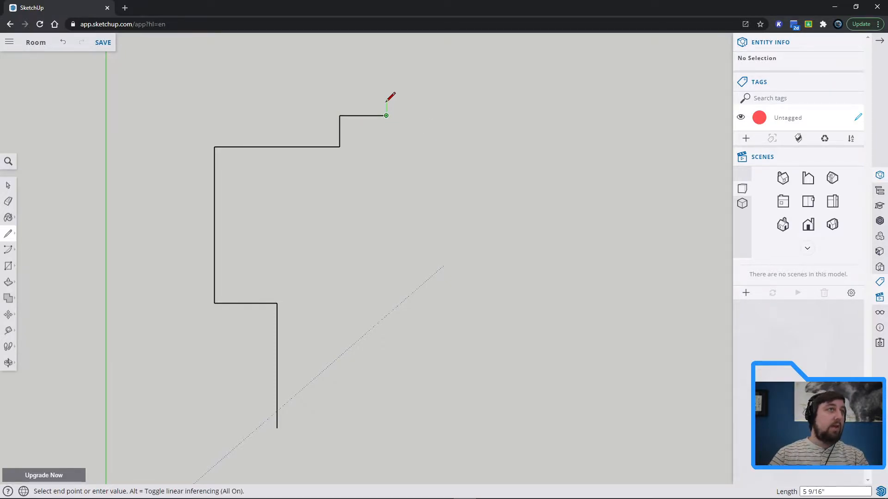
{"action": "type", "text": "4"}
{"action": "key", "text": "Return"}
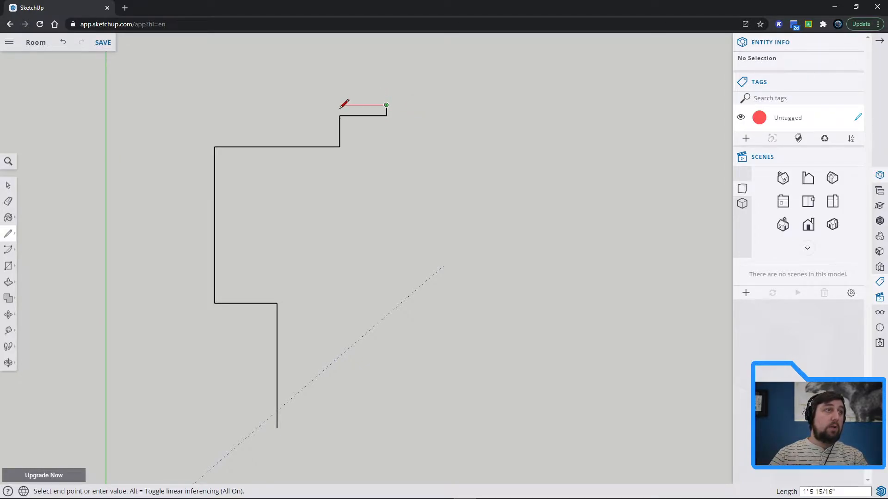
{"action": "left_click", "coordinate": [339, 105]}
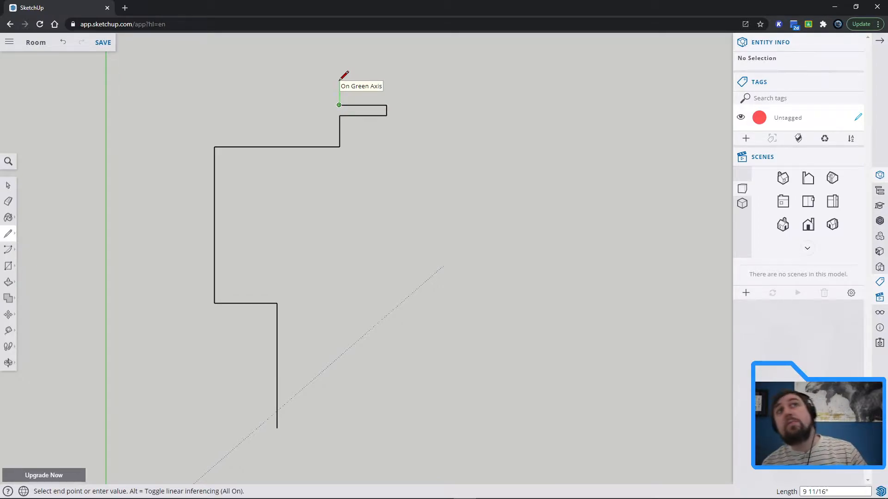
{"action": "type", "text": "2"}
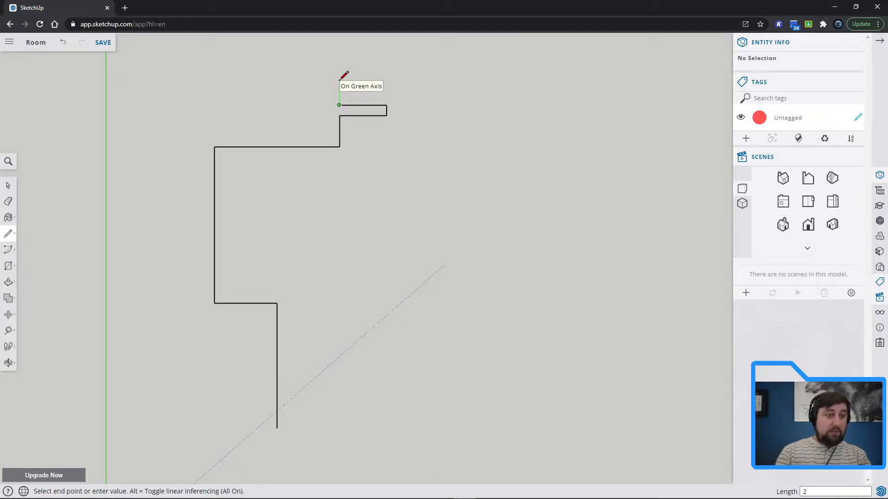
{"action": "type", "text": "4"}
{"action": "key", "text": "Return"}
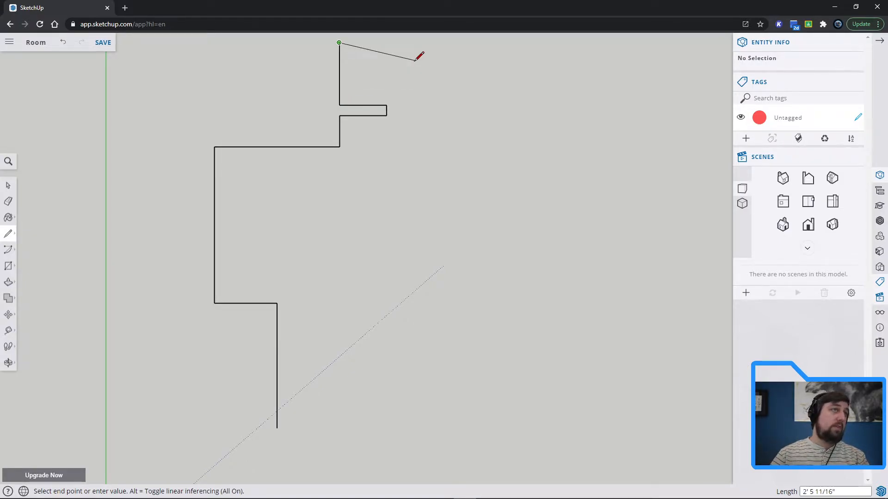
{"action": "key", "text": "Escape"}
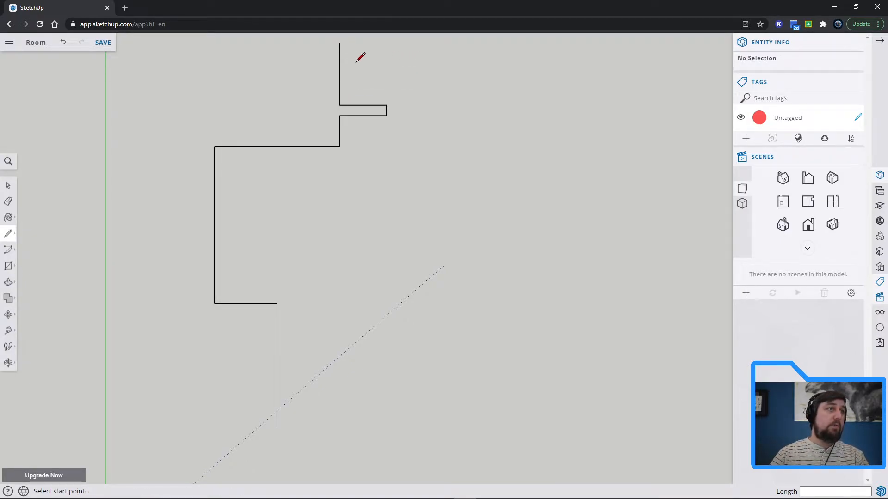
{"action": "left_click", "coordinate": [8, 201]}
{"action": "left_click", "coordinate": [340, 74]}
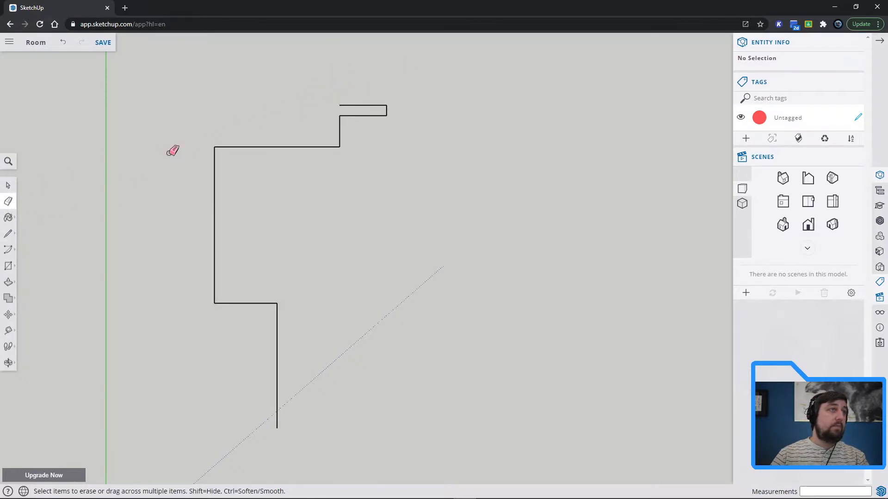
Draw the closet recess from the stub's corner with a 1' side, an 8' back wall and a matching side aligned with the stub.
{"action": "left_click", "coordinate": [9, 234]}
{"action": "left_click", "coordinate": [338, 105]}
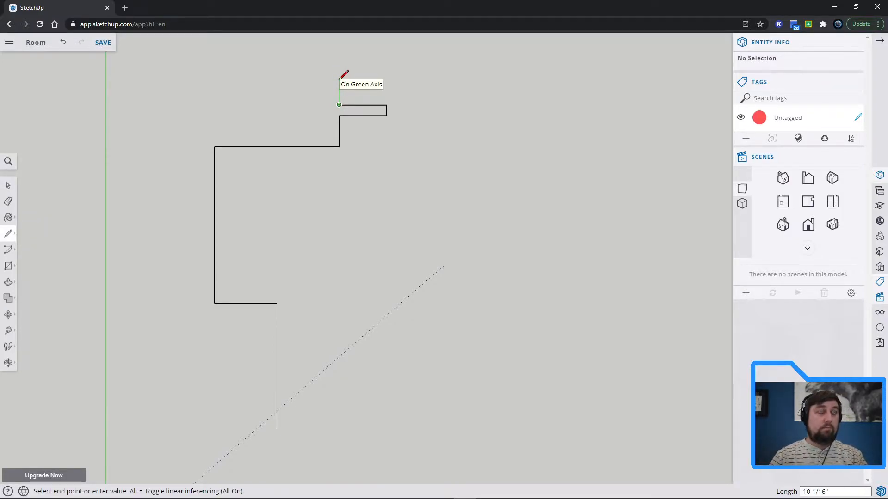
{"action": "type", "text": "12"}
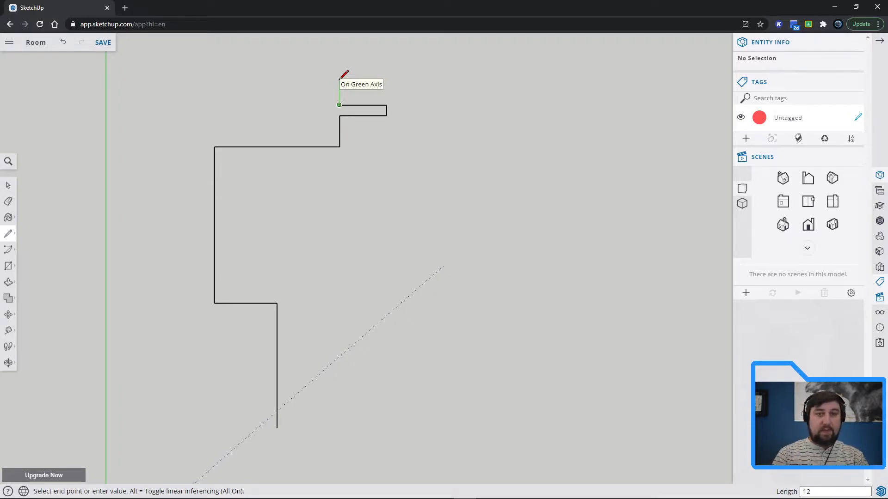
{"action": "key", "text": "Return"}
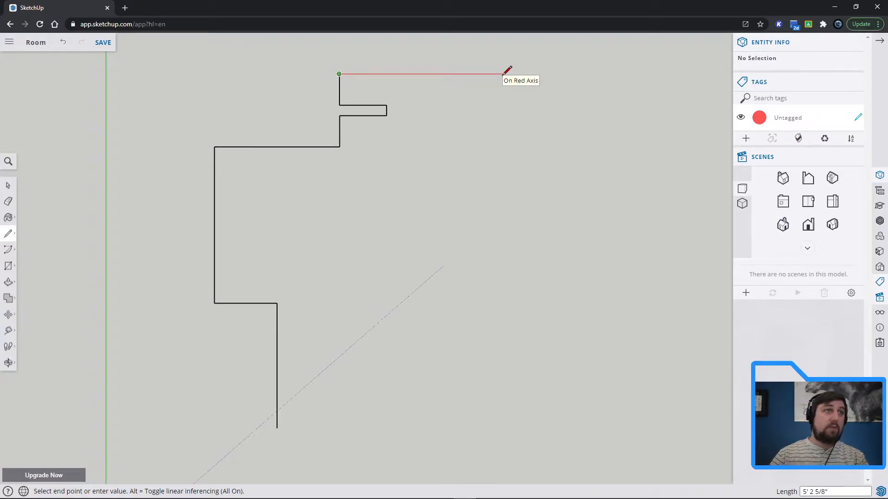
{"action": "type", "text": "8'"}
{"action": "key", "text": "Return"}
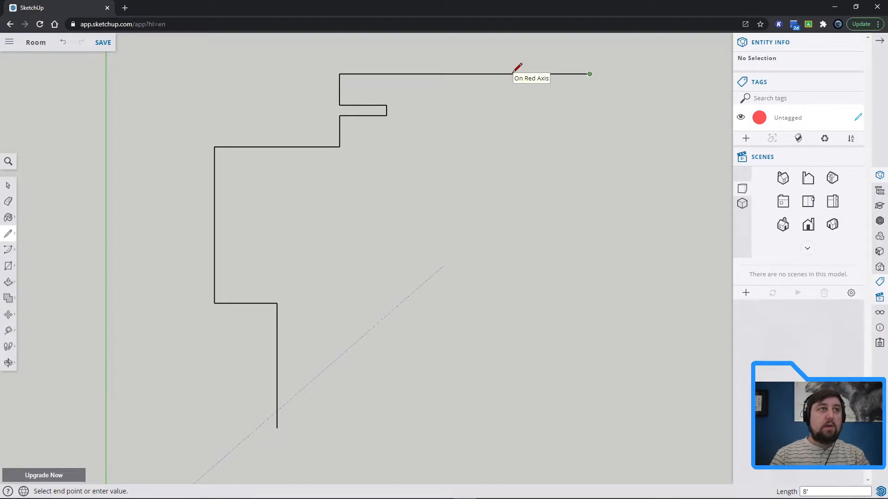
{"action": "left_click", "coordinate": [589, 105]}
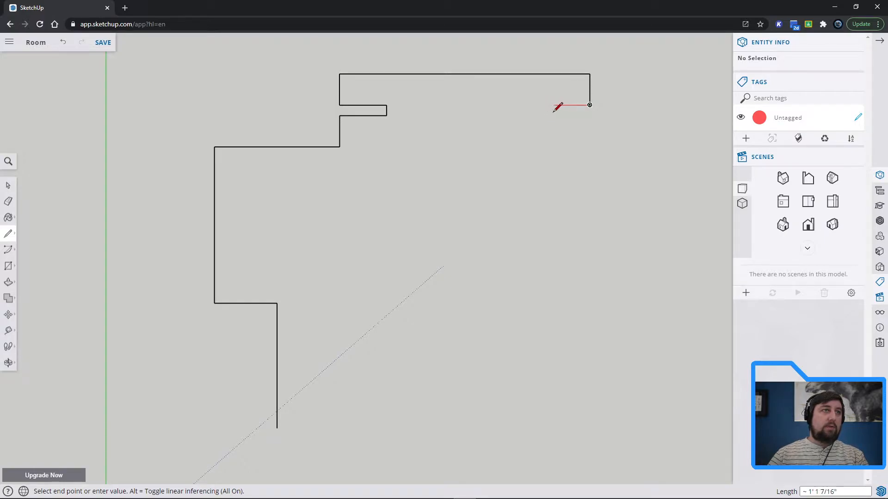
Outline the opposite closet wall stub, 18" long and 4" thick, ending in line with the recess side.
{"action": "type", "text": "18"}
{"action": "key", "text": "Return"}
{"action": "type", "text": "4"}
{"action": "key", "text": "Return"}
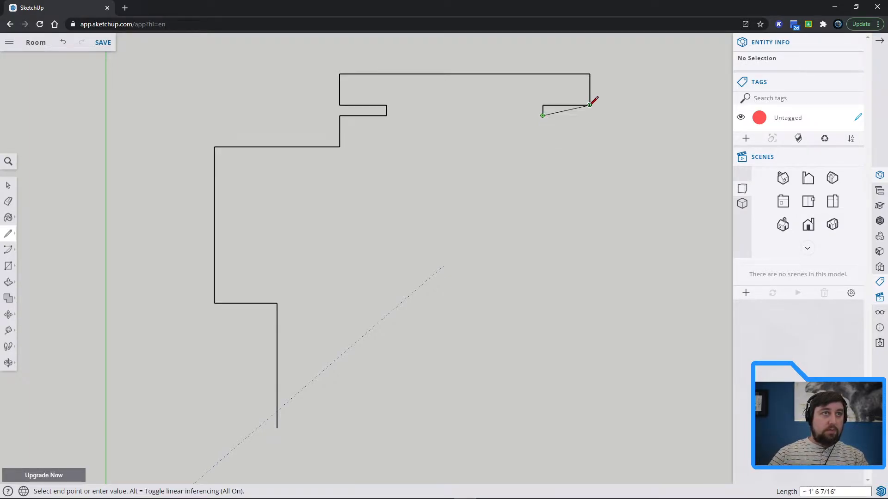
{"action": "left_click", "coordinate": [589, 115]}
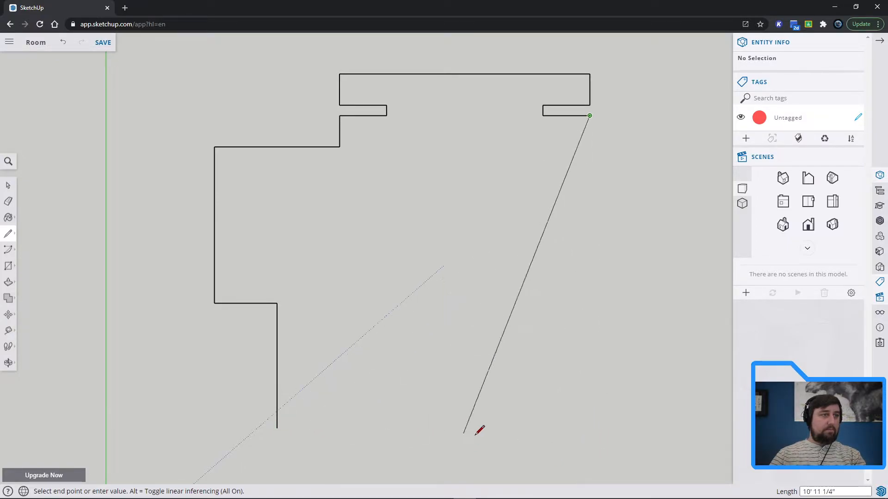
Draw the long right wall, close the outline at the first line's endpoint, and add a straight bottom edge along the red axis.
{"action": "left_click", "coordinate": [589, 439]}
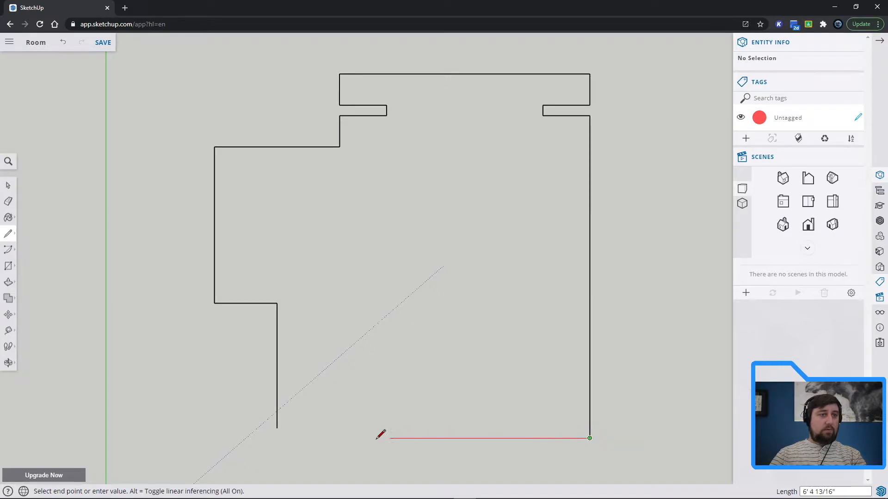
{"action": "left_click", "coordinate": [277, 428]}
{"action": "left_click", "coordinate": [276, 428]}
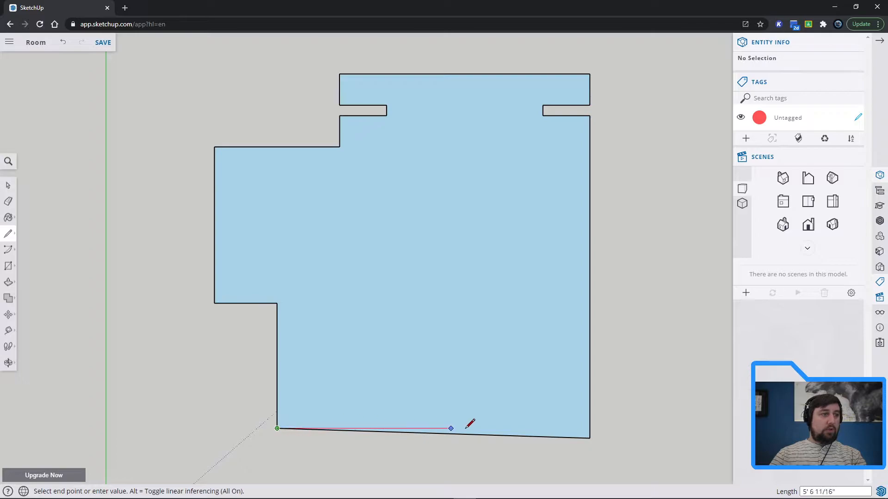
{"action": "left_click", "coordinate": [590, 428]}
Erase the slanted bottom edge so the floor plan ends at the straight edge.
{"action": "key", "text": "space"}
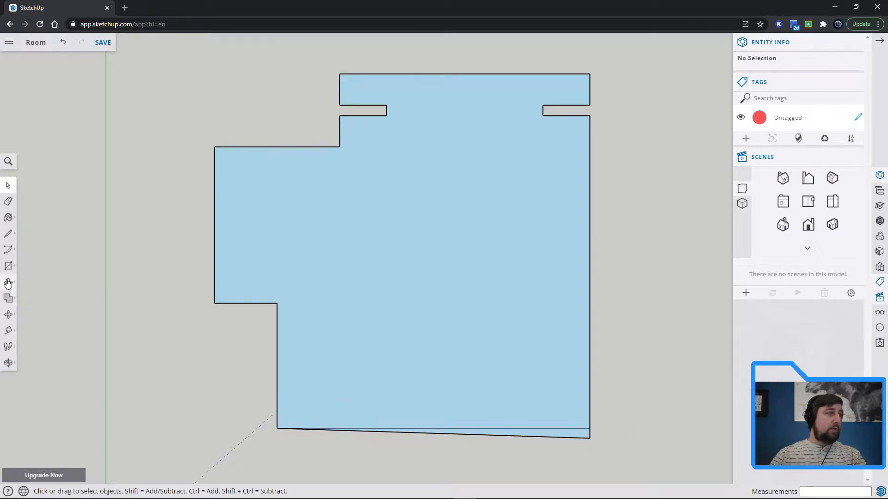
{"action": "left_click", "coordinate": [8, 201]}
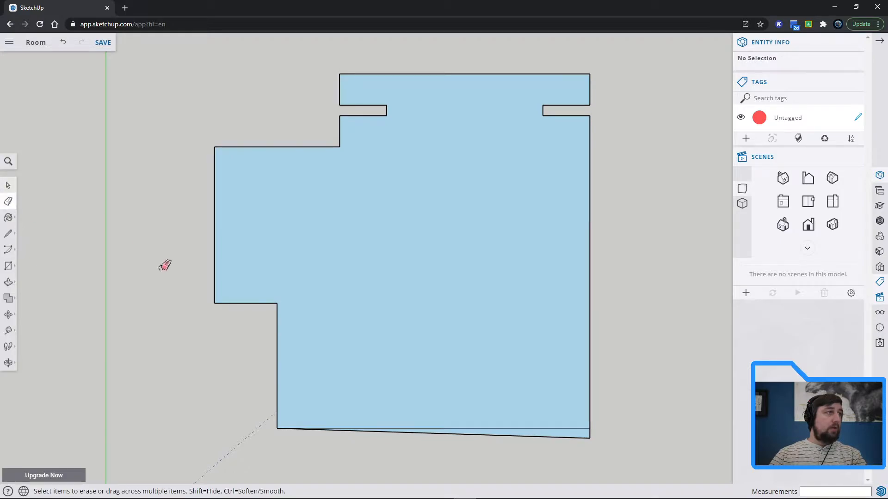
{"action": "left_click", "coordinate": [553, 436]}
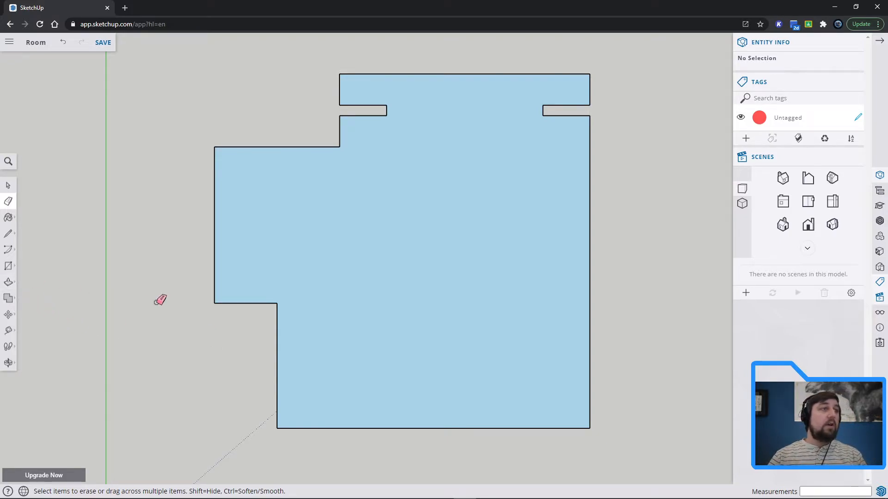
{"action": "key", "text": "space"}
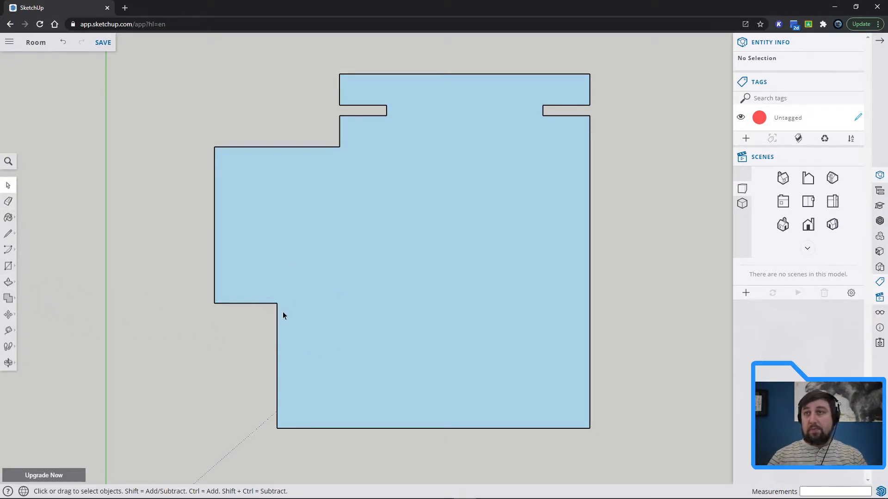
Offset the floor plan outline 4" outward to form the room's wall thickness.
{"action": "middle_click_drag", "start_coordinate": [439, 286], "coordinate": [472, 311], "text": "shift"}
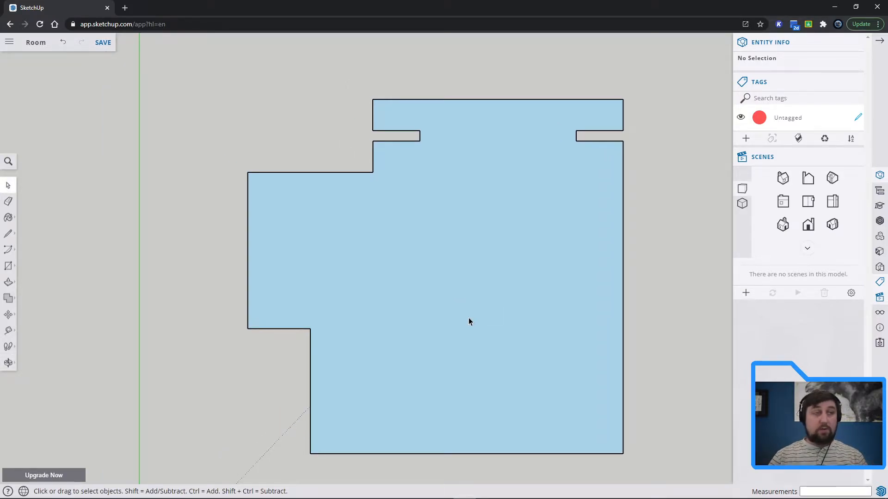
{"action": "left_click", "coordinate": [15, 288]}
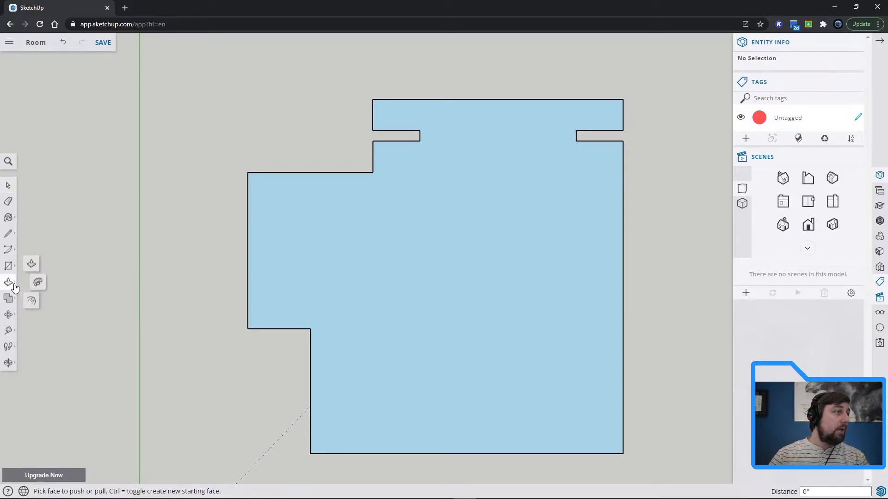
{"action": "left_click", "coordinate": [32, 303]}
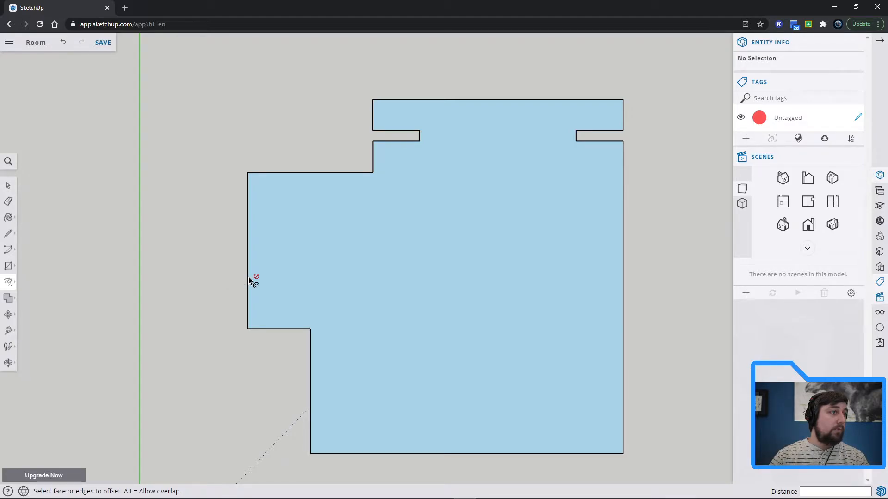
{"action": "left_click", "coordinate": [277, 287]}
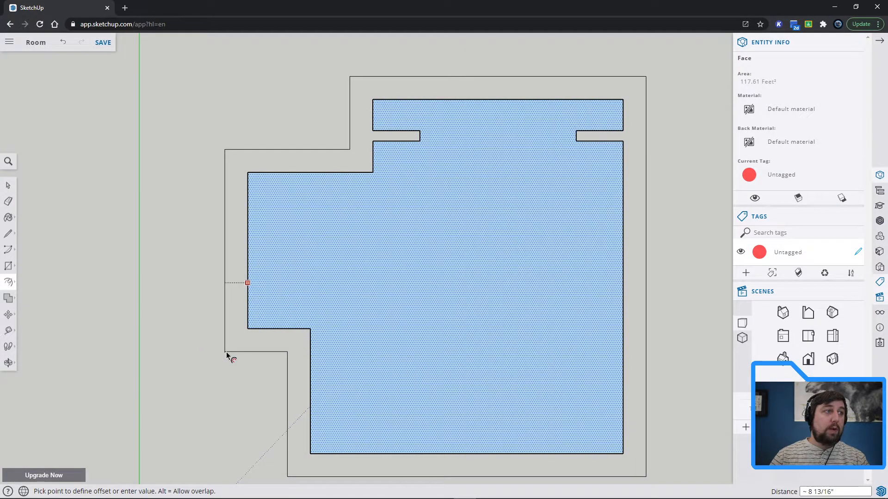
{"action": "type", "text": "4"}
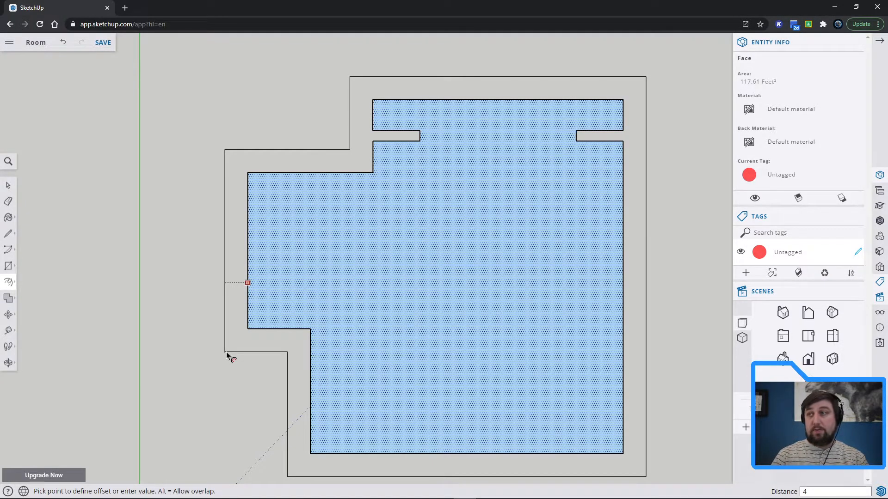
{"action": "key", "text": "Return"}
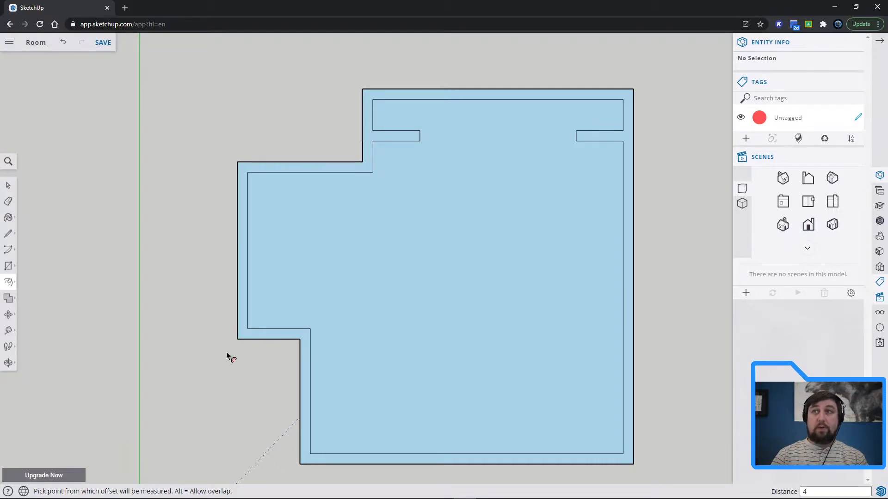
{"action": "left_click", "coordinate": [242, 292]}
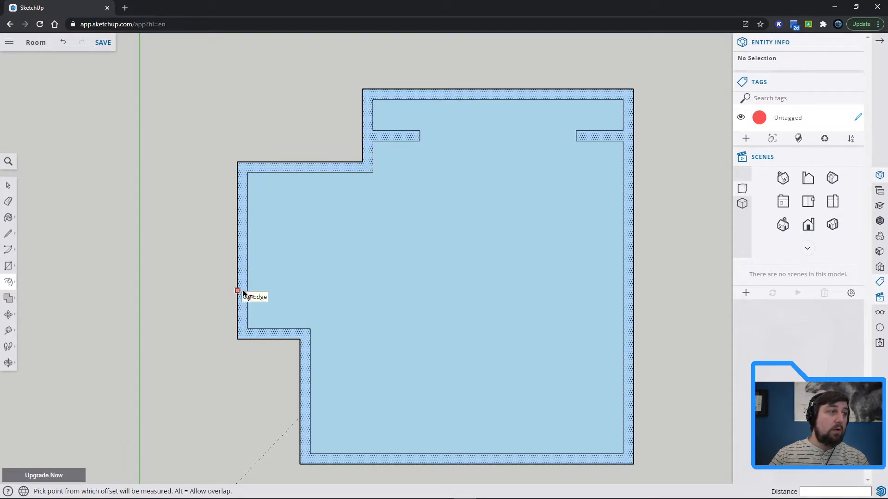
{"action": "key", "text": "space"}
Check that the inner floor face selects separately from the wall outline, and save the model.
{"action": "left_click", "coordinate": [569, 241]}
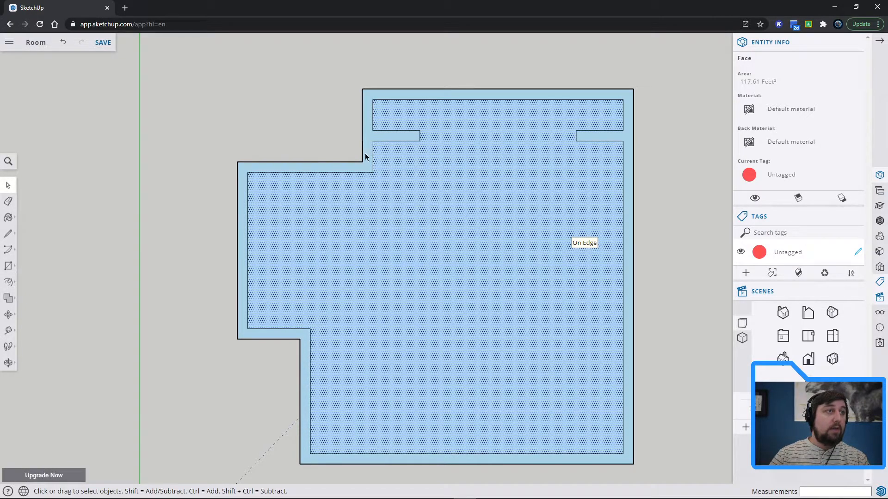
{"action": "scroll", "coordinate": [658, 313], "scroll_direction": "down", "scroll_amount": 1}
{"action": "scroll", "coordinate": [663, 347], "scroll_direction": "up", "scroll_amount": 1}
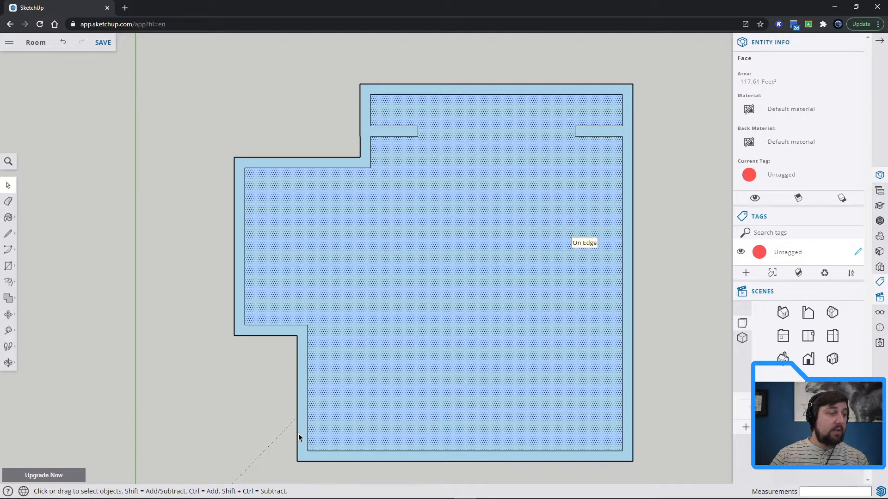
{"action": "left_click", "coordinate": [701, 324]}
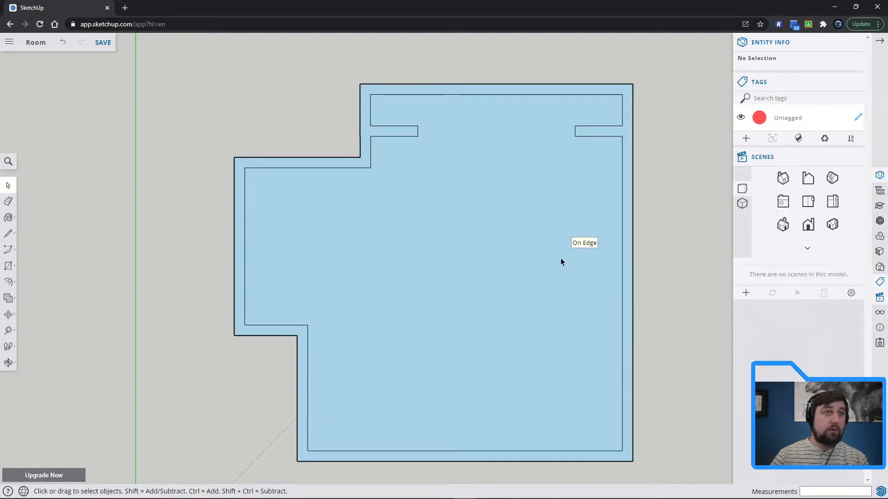
{"action": "left_click", "coordinate": [548, 316]}
{"action": "left_click", "coordinate": [651, 313]}
{"action": "left_click", "coordinate": [102, 43]}
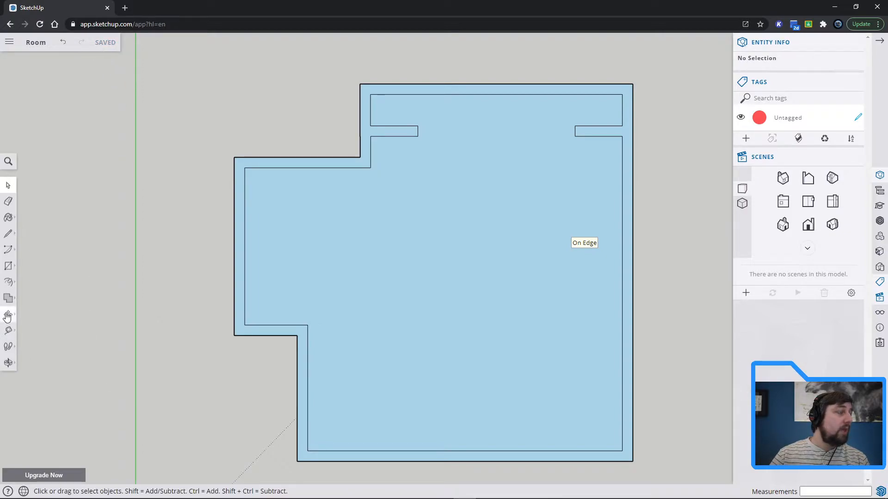
Try to start the door opening with a 6" line along the lower left wall's inner edge from the inner corner.
{"action": "left_click", "coordinate": [8, 234]}
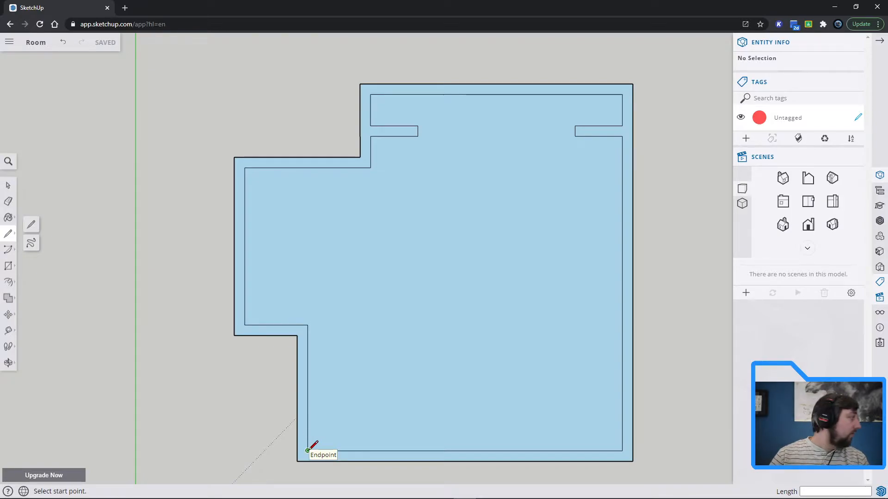
{"action": "left_click", "coordinate": [307, 325]}
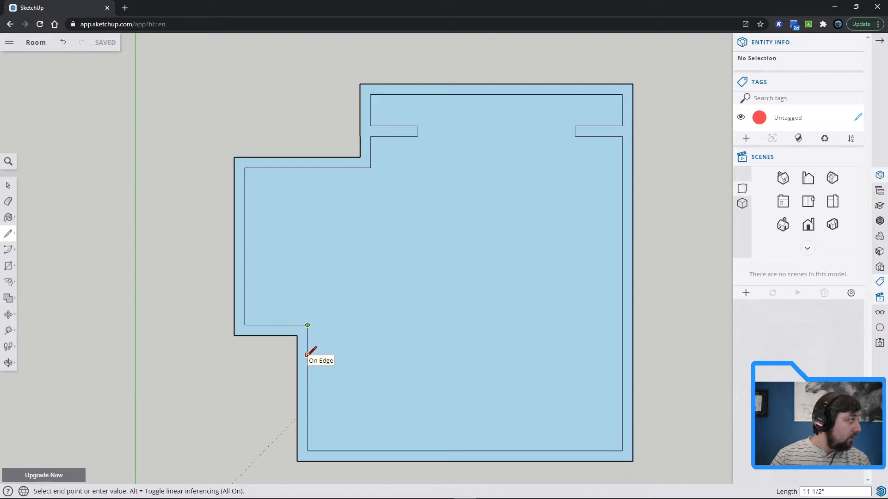
{"action": "type", "text": "6"}
{"action": "key", "text": "Return"}
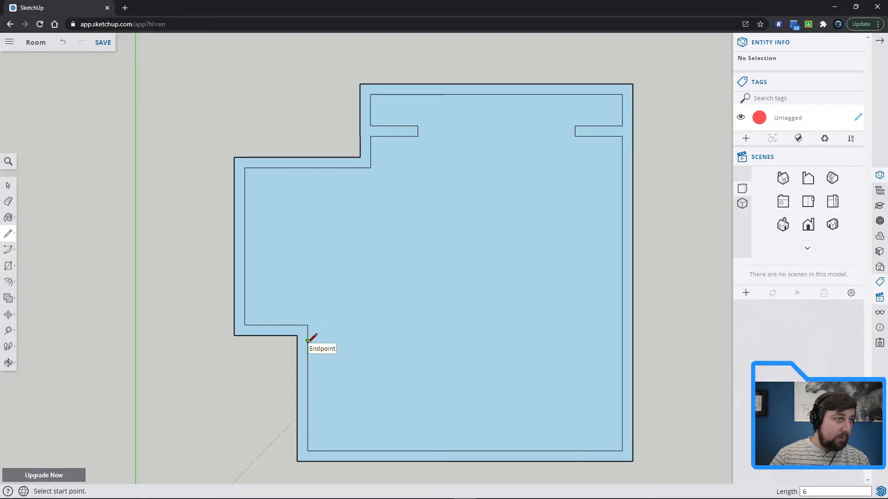
{"action": "left_click", "coordinate": [308, 340]}
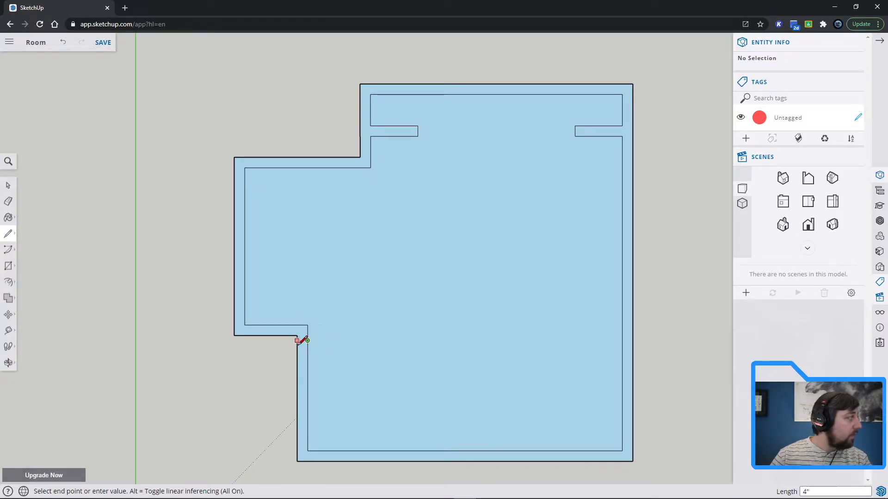
{"action": "key", "text": "Escape"}
Draw a line across the lower left wall's thickness, 4" down from the outer corner, as one side of the door opening.
{"action": "left_click", "coordinate": [297, 335]}
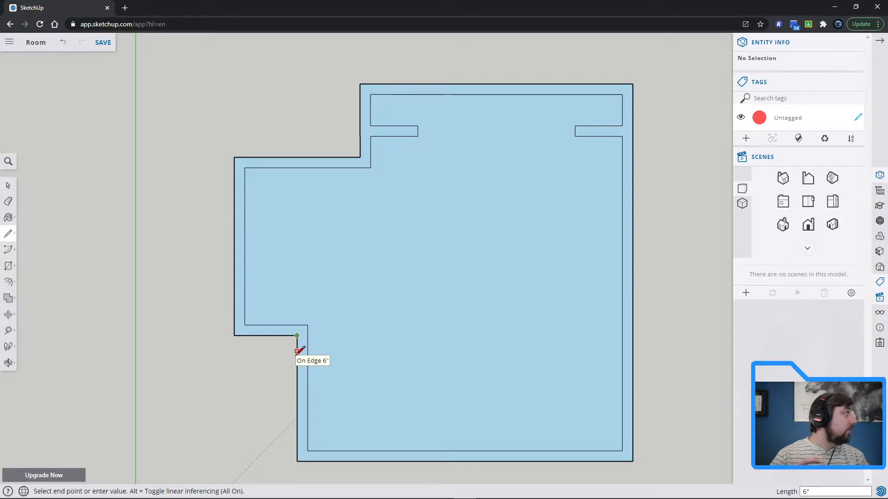
{"action": "type", "text": "4"}
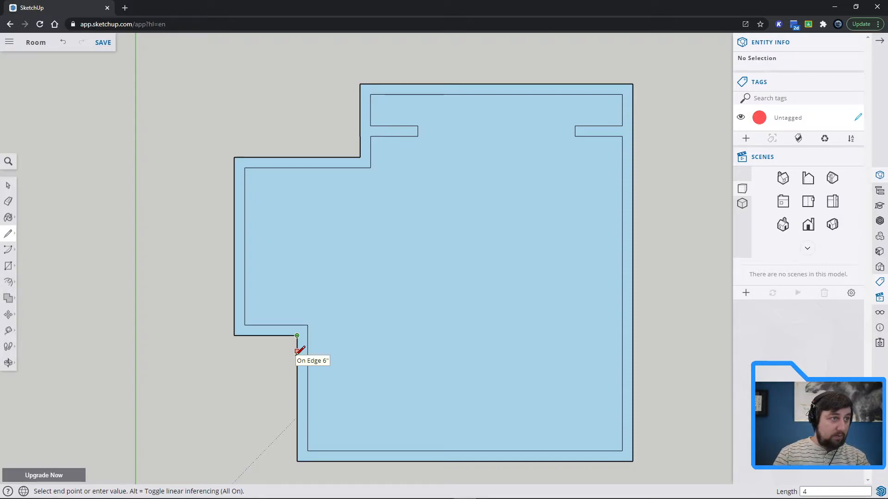
{"action": "key", "text": "Return"}
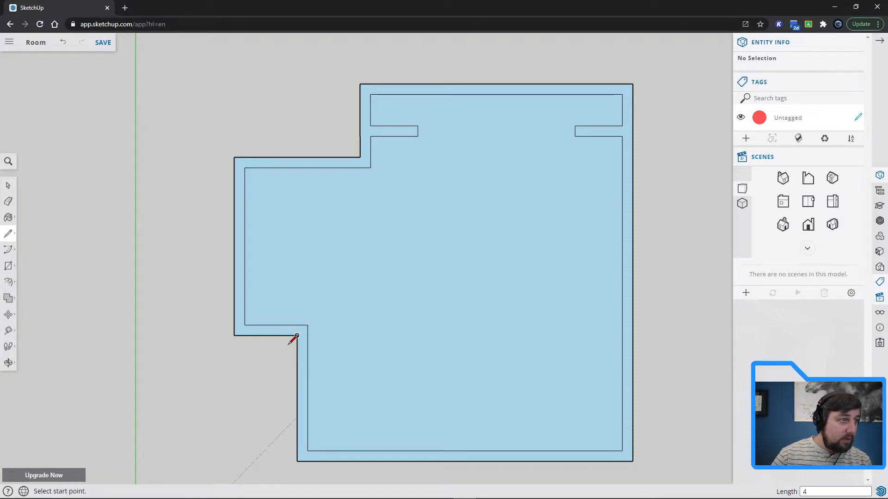
{"action": "left_click", "coordinate": [297, 346]}
{"action": "left_click", "coordinate": [307, 346]}
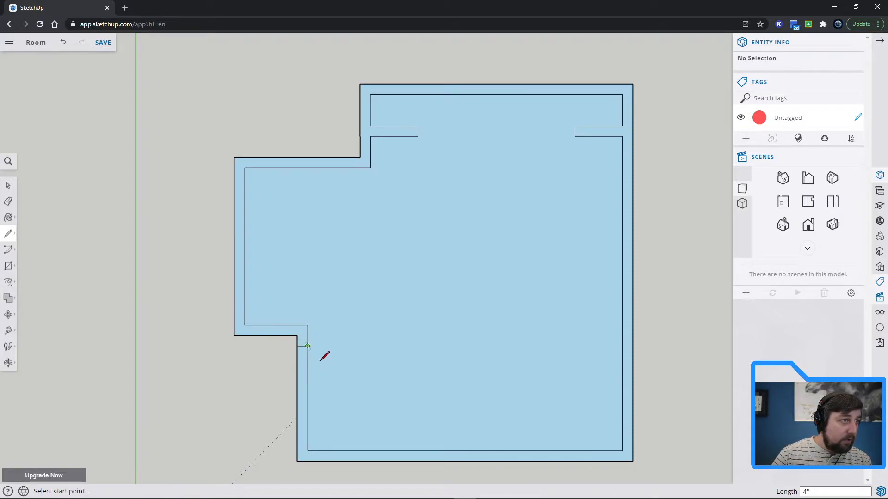
Measure off 36" along the wall's inner edge from that line and draw a second line across the wall's thickness.
{"action": "left_click", "coordinate": [308, 346]}
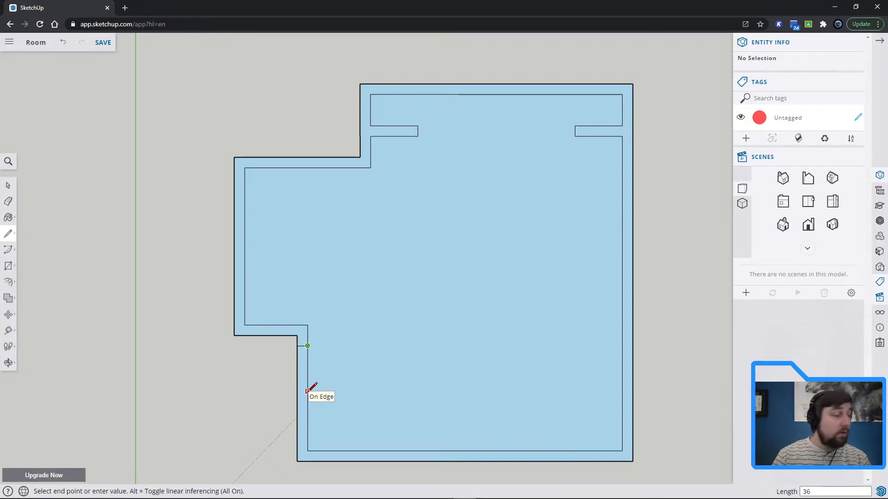
{"action": "key", "text": "Return"}
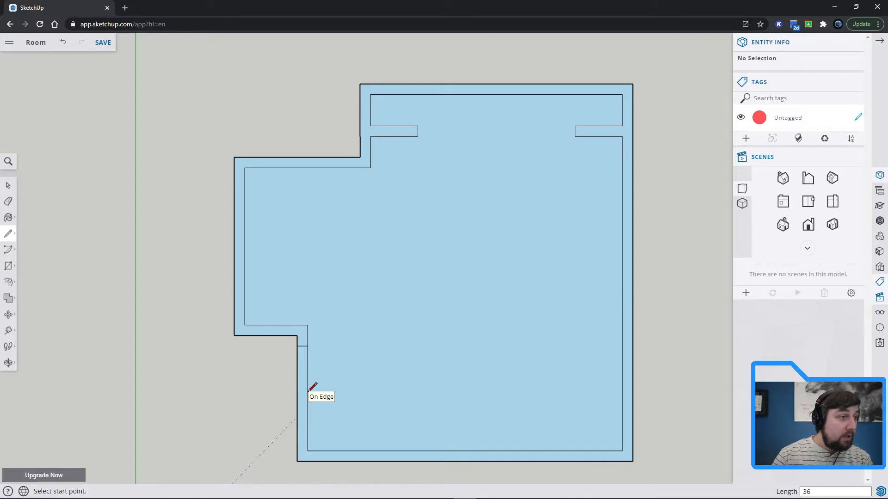
{"action": "left_click", "coordinate": [307, 441]}
{"action": "left_click", "coordinate": [297, 440]}
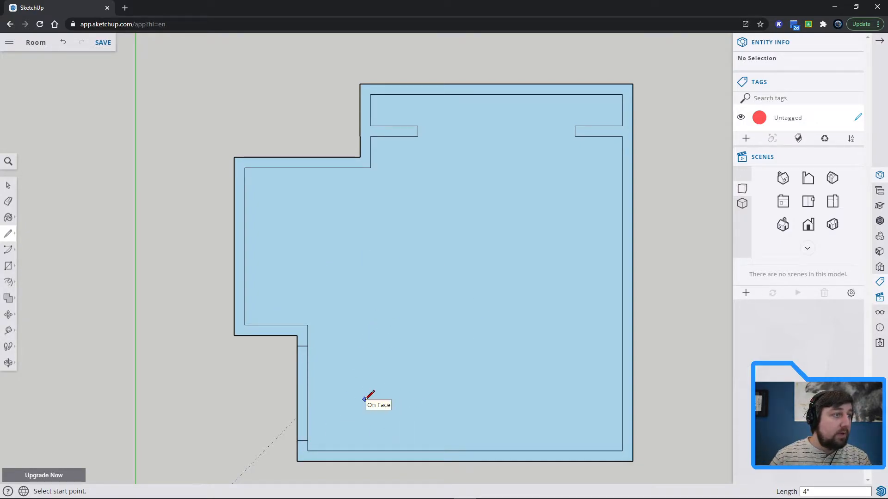
Erase the outer wall edge between the two cross lines to cut the door opening.
{"action": "left_click", "coordinate": [7, 201]}
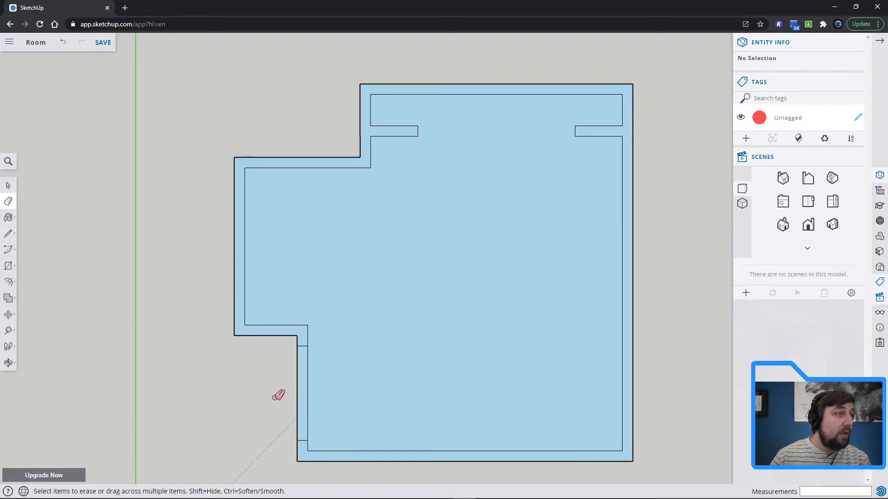
{"action": "left_click", "coordinate": [297, 387]}
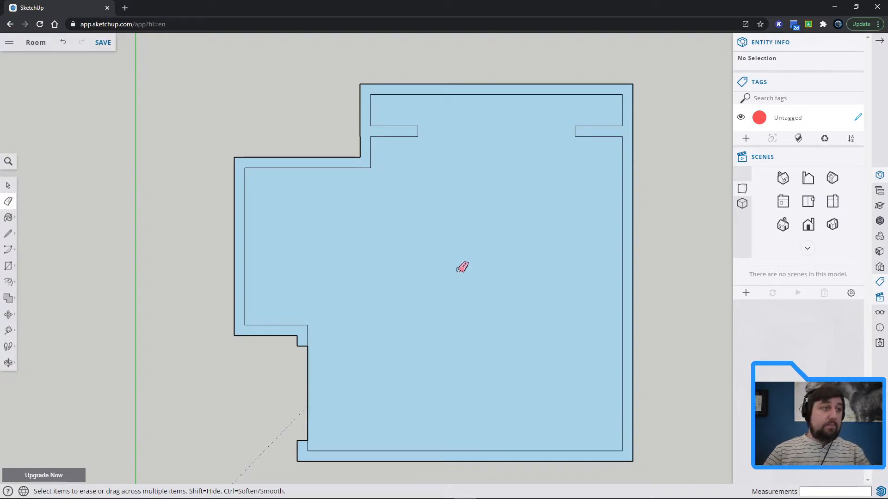
{"action": "key", "text": "space"}
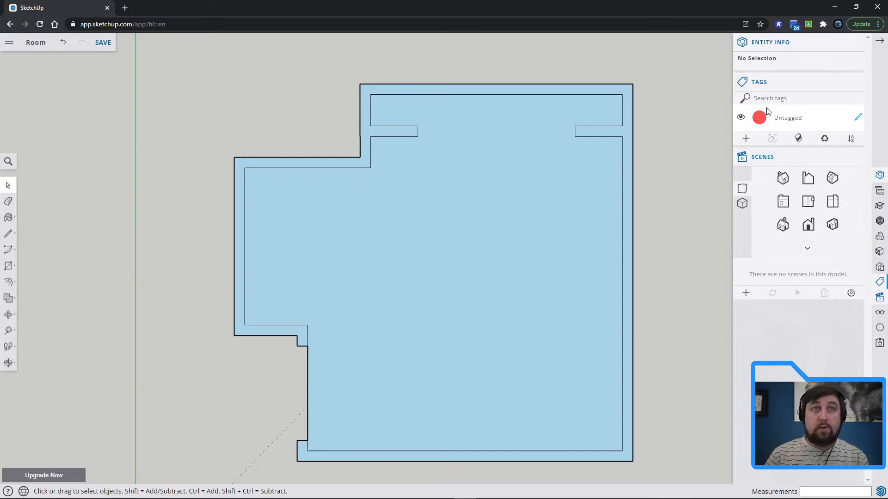
Add a tag named "Floor Plan" and make it the active tag.
{"action": "left_click", "coordinate": [745, 139]}
{"action": "double_click", "coordinate": [781, 145]}
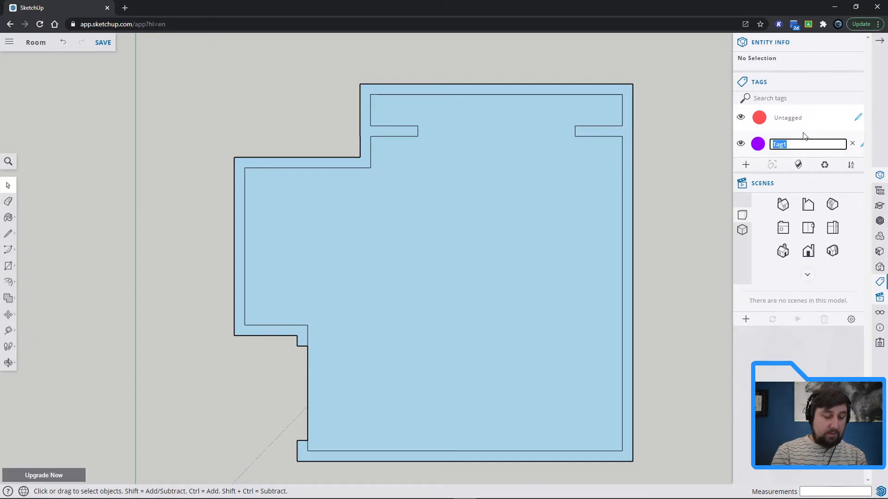
{"action": "type", "text": "Floo"}
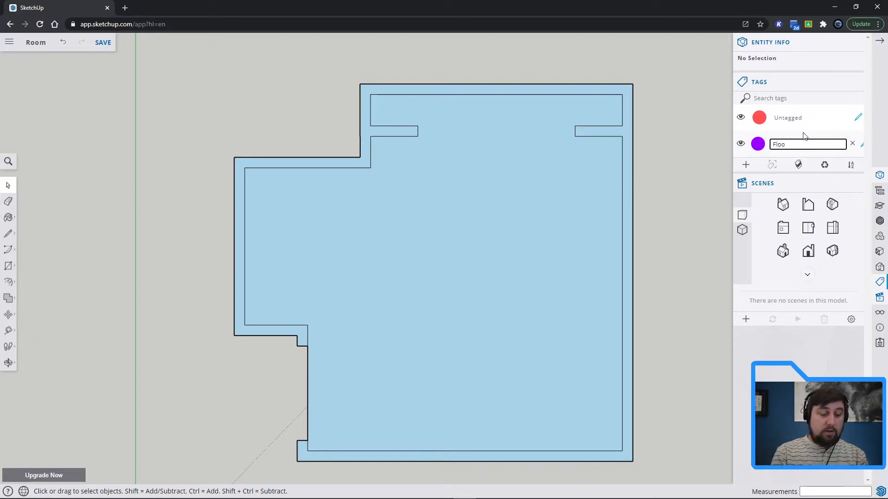
{"action": "type", "text": "rplan"}
{"action": "key", "text": "Left"}
{"action": "key", "text": "Left"}
{"action": "key", "text": "Left"}
{"action": "key", "text": "Left"}
{"action": "type", "text": "P"}
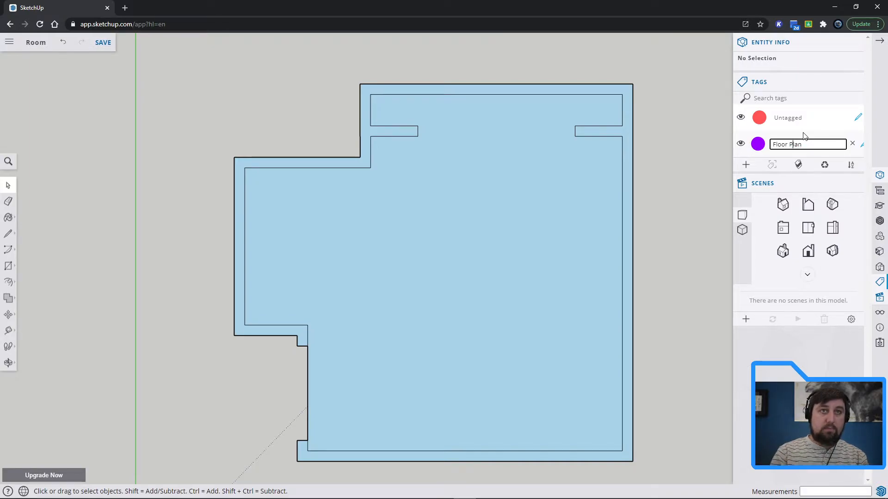
{"action": "key", "text": "End"}
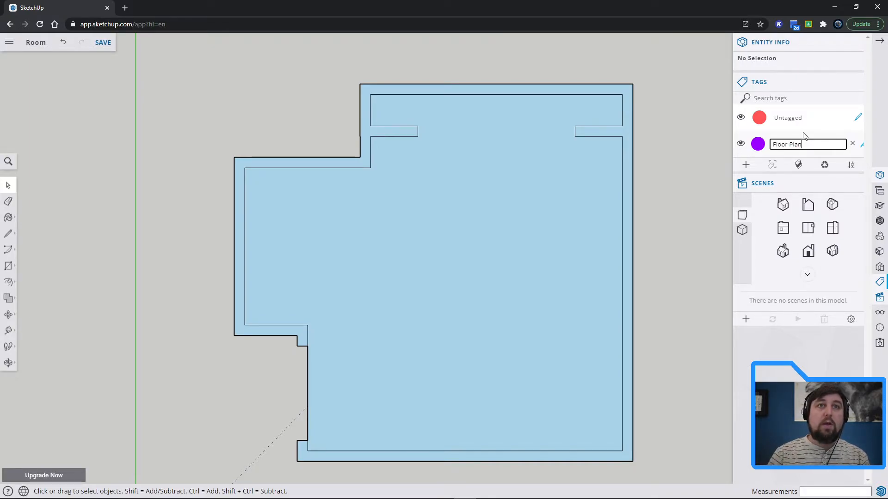
{"action": "left_click", "coordinate": [862, 147]}
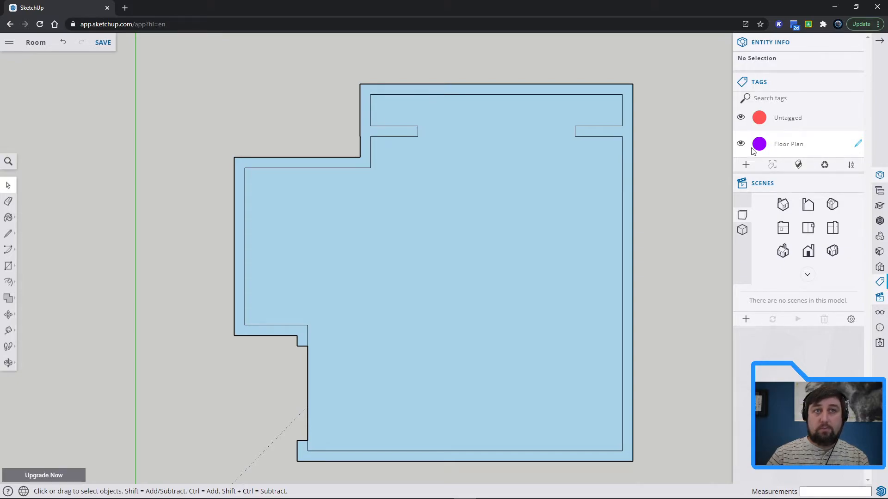
{"action": "double_click", "coordinate": [777, 145]}
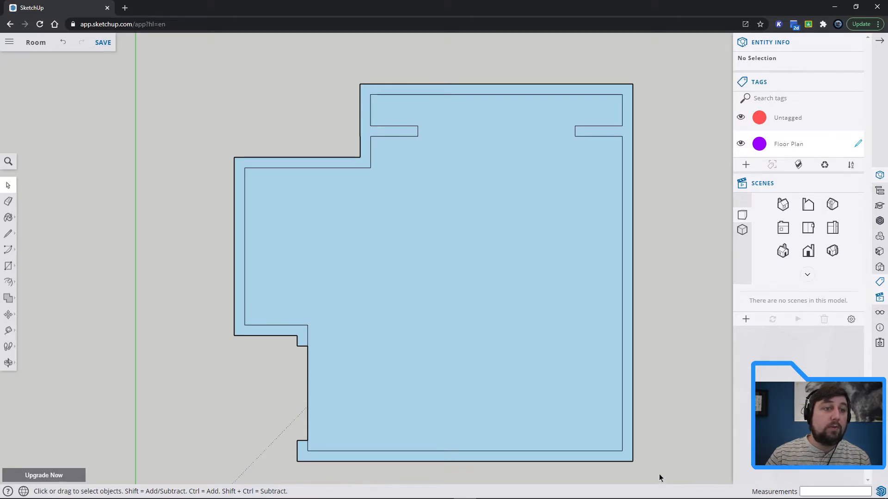
Assign the Floor Plan tag to all the floor plan geometry and check it by reselecting everything.
{"action": "left_click_drag", "start_coordinate": [376, 271], "coordinate": [174, 56]}
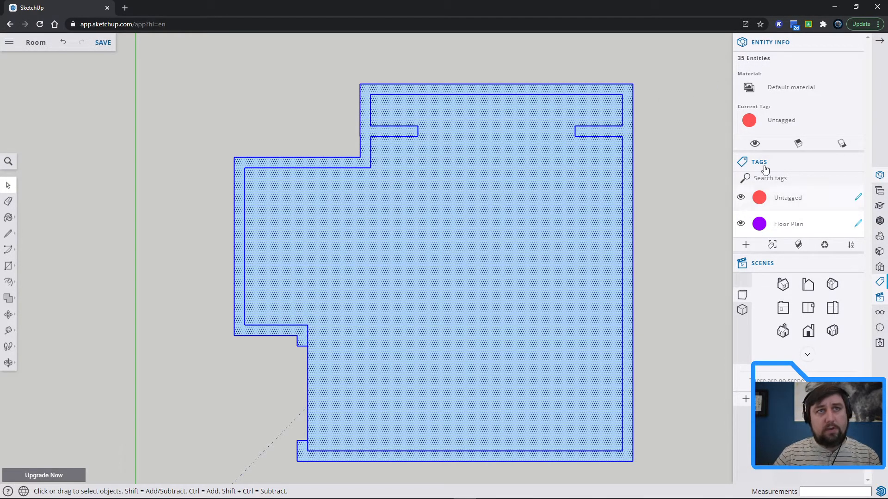
{"action": "left_click", "coordinate": [814, 121]}
{"action": "left_click", "coordinate": [802, 102]}
{"action": "left_click", "coordinate": [688, 213]}
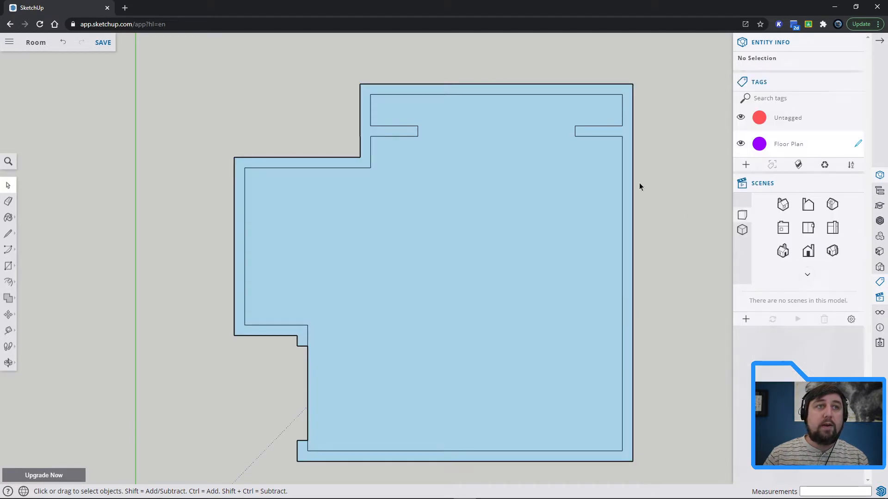
{"action": "left_click_drag", "start_coordinate": [667, 477], "coordinate": [192, 59]}
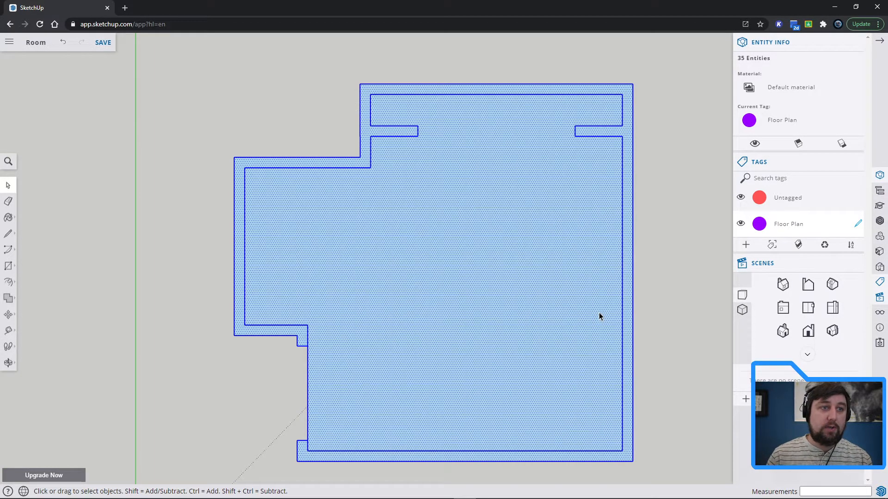
{"action": "left_click", "coordinate": [667, 289]}
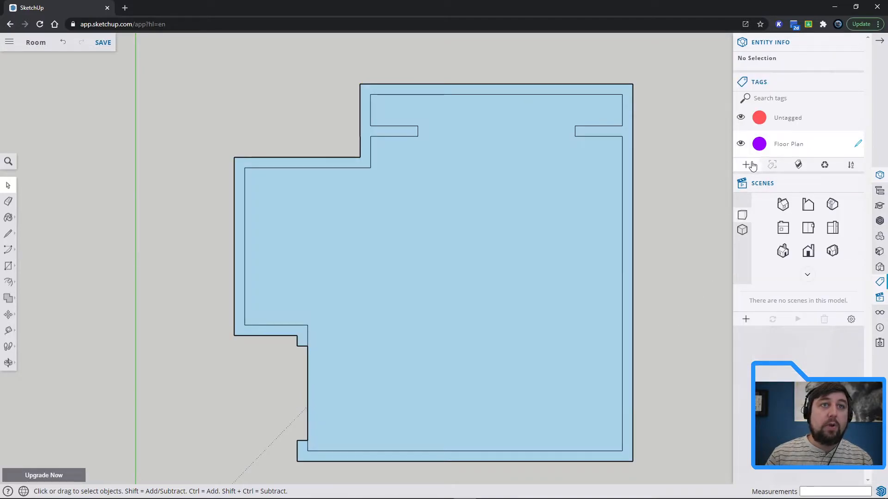
Add a tag named "Walls" and make it the active tag.
{"action": "left_click", "coordinate": [745, 165]}
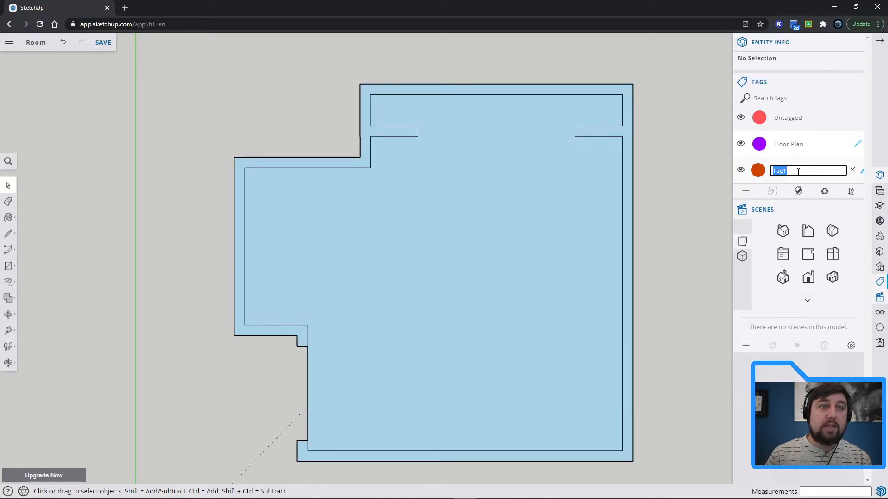
{"action": "type", "text": "Walls"}
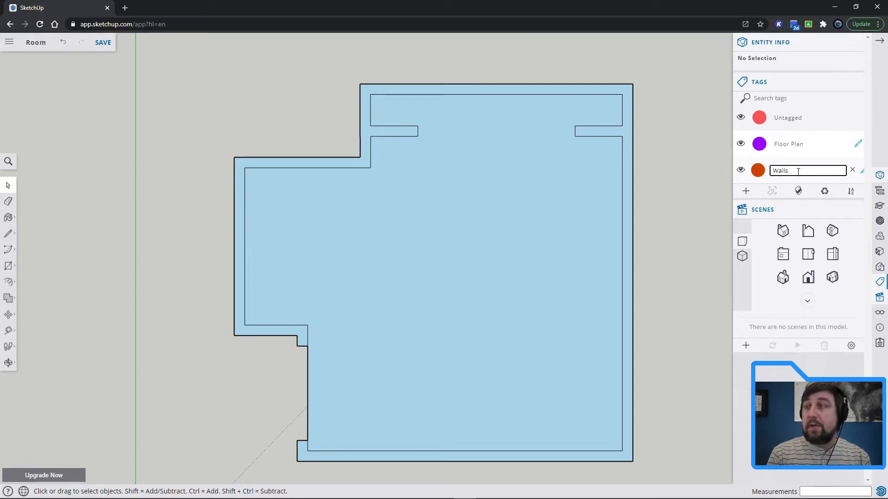
{"action": "left_click", "coordinate": [863, 172]}
{"action": "left_click", "coordinate": [859, 173]}
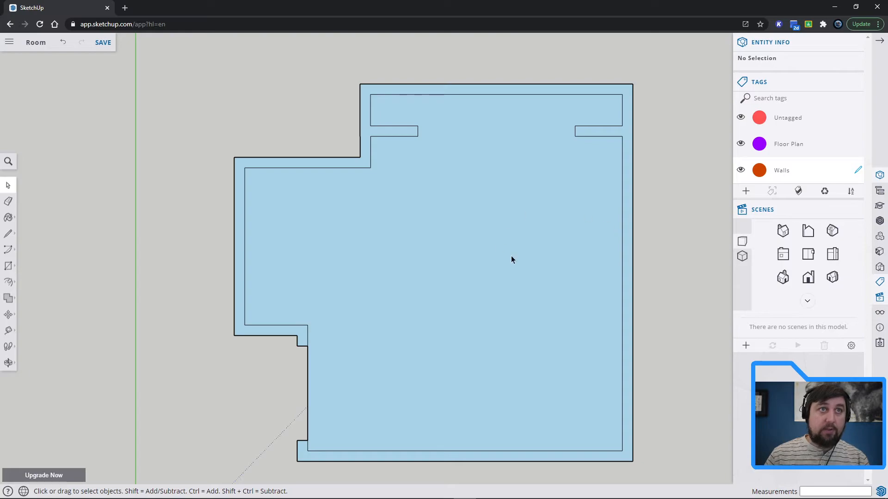
Push/Pull the wall outline face of the floor plan up 8' to raise the room's walls.
{"action": "middle_click_drag", "start_coordinate": [702, 303], "coordinate": [660, 283], "text": "shift"}
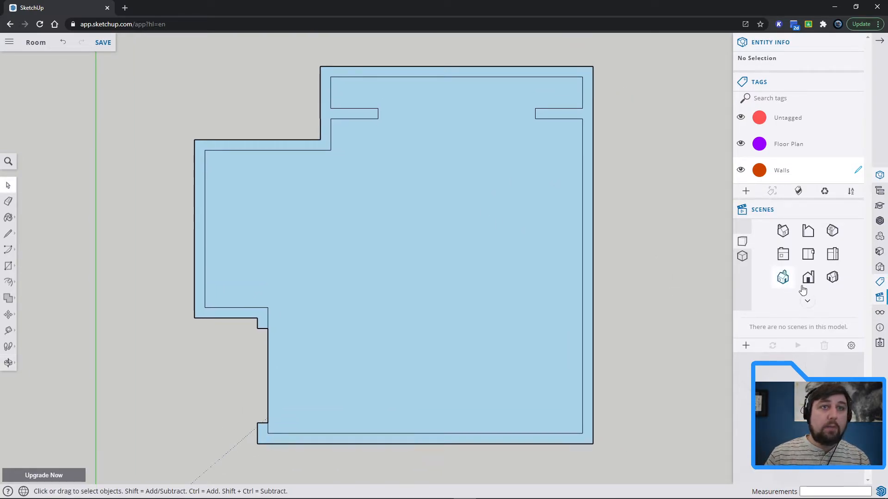
{"action": "left_click", "coordinate": [807, 277]}
{"action": "scroll", "coordinate": [533, 223], "scroll_direction": "down", "scroll_amount": 3}
{"action": "middle_click_drag", "start_coordinate": [569, 203], "coordinate": [449, 296]}
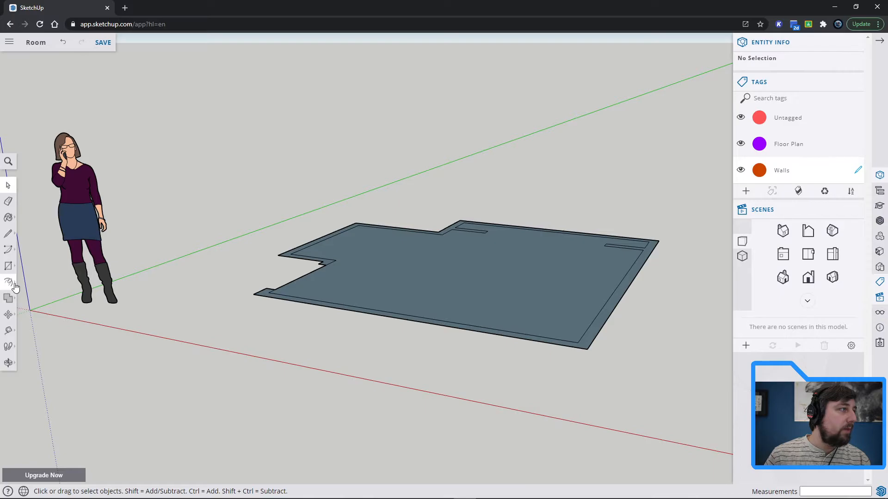
{"action": "left_click", "coordinate": [35, 283]}
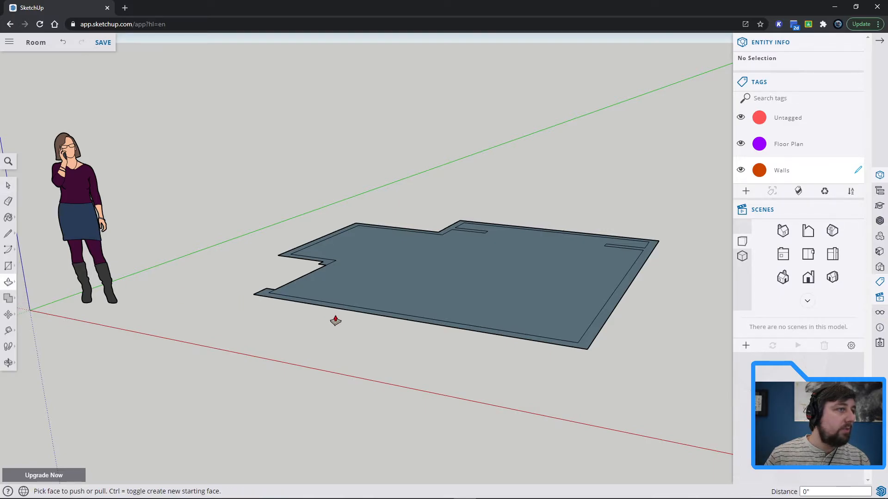
{"action": "middle_click_drag", "start_coordinate": [414, 306], "coordinate": [412, 412]}
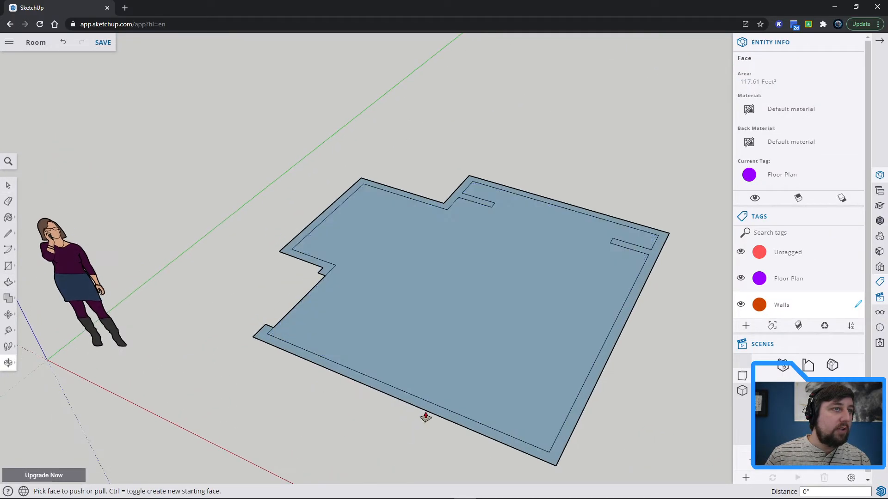
{"action": "left_click", "coordinate": [575, 425]}
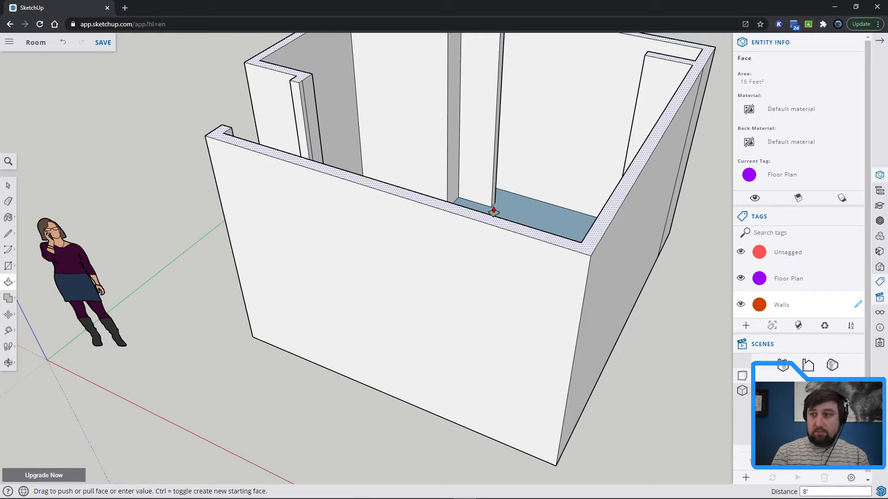
{"action": "key", "text": "Return"}
{"action": "key", "text": "space"}
Check which tag the long outer face of the raised walls is assigned to.
{"action": "middle_click_drag", "start_coordinate": [693, 301], "coordinate": [610, 283]}
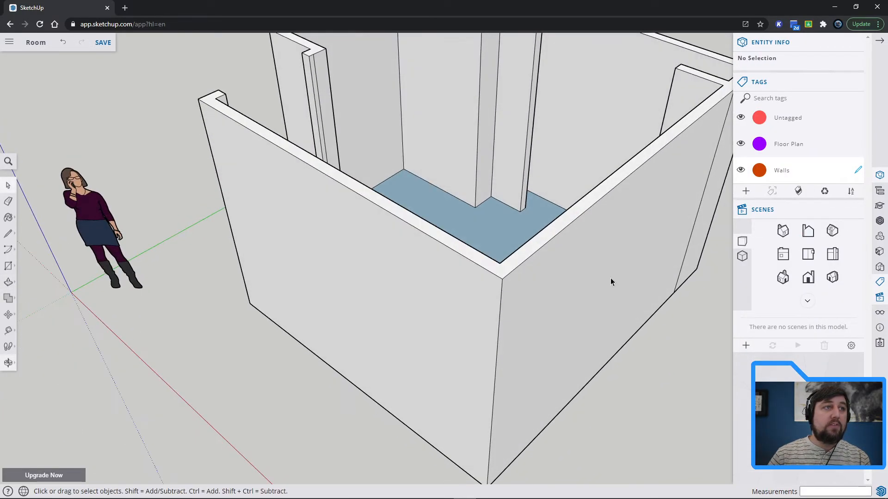
{"action": "scroll", "coordinate": [561, 219], "scroll_direction": "down", "scroll_amount": 3}
{"action": "middle_click_drag", "start_coordinate": [560, 219], "coordinate": [391, 201]}
{"action": "left_click", "coordinate": [544, 253]}
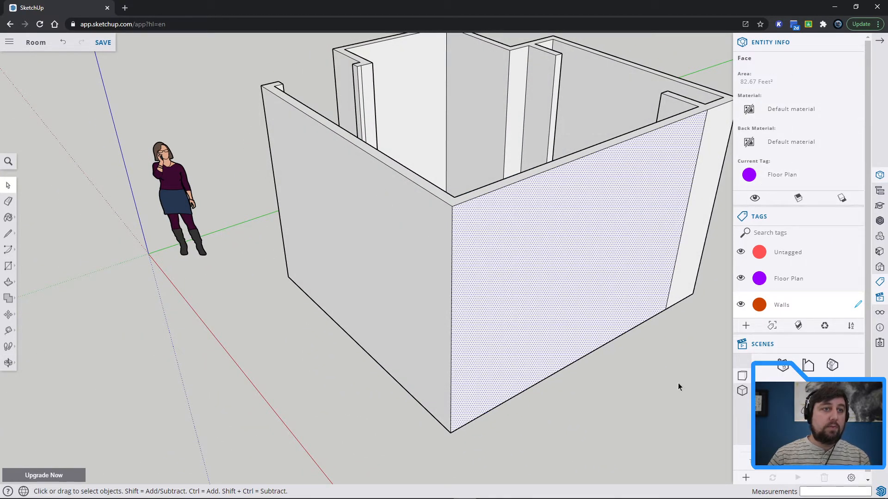
{"action": "left_click", "coordinate": [676, 406]}
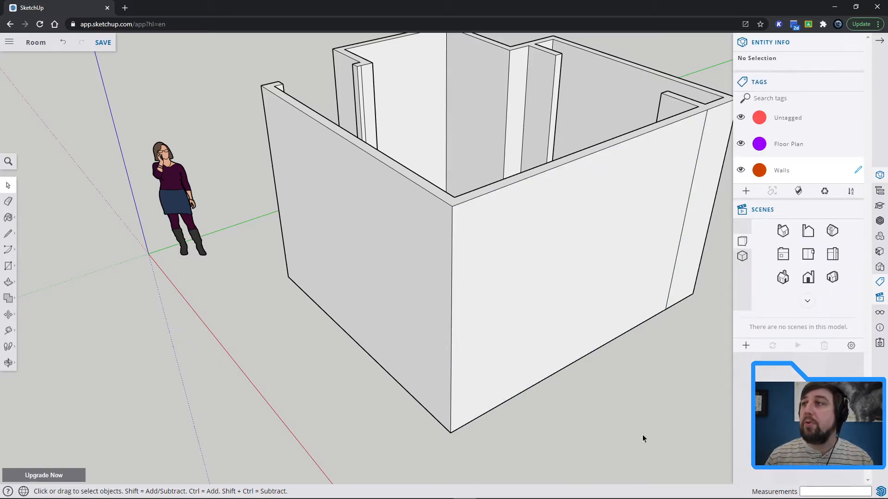
Select all the raised wall geometry above the base in front view and assign it to the Walls tag.
{"action": "scroll", "coordinate": [650, 392], "scroll_direction": "down", "scroll_amount": 2}
{"action": "middle_click_drag", "start_coordinate": [670, 382], "coordinate": [508, 222]}
{"action": "left_click", "coordinate": [808, 276]}
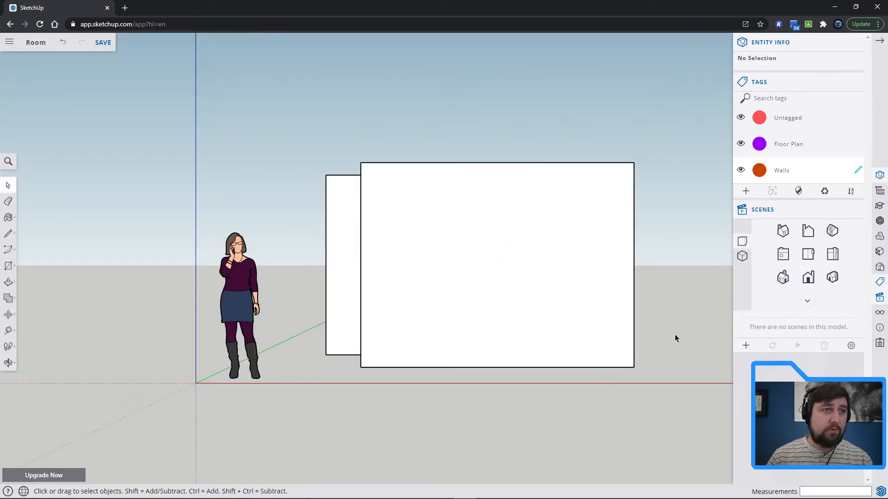
{"action": "left_click_drag", "start_coordinate": [307, 146], "coordinate": [303, 142]}
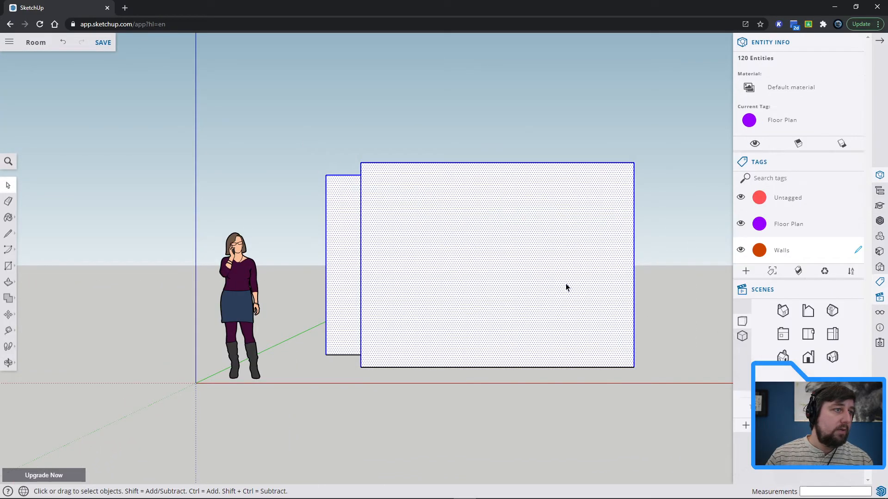
{"action": "left_click", "coordinate": [813, 121]}
{"action": "left_click", "coordinate": [796, 127]}
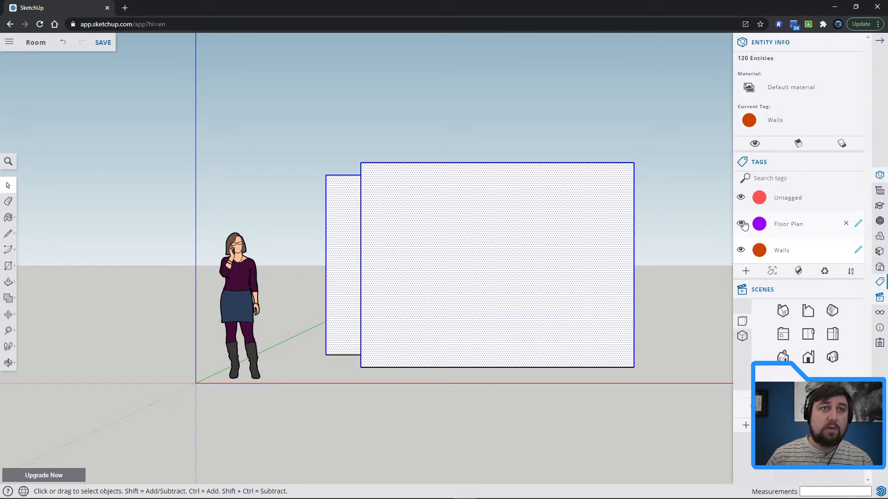
Make Floor Plan the active tag and clear the selection.
{"action": "middle_click_drag", "start_coordinate": [691, 194], "coordinate": [577, 395]}
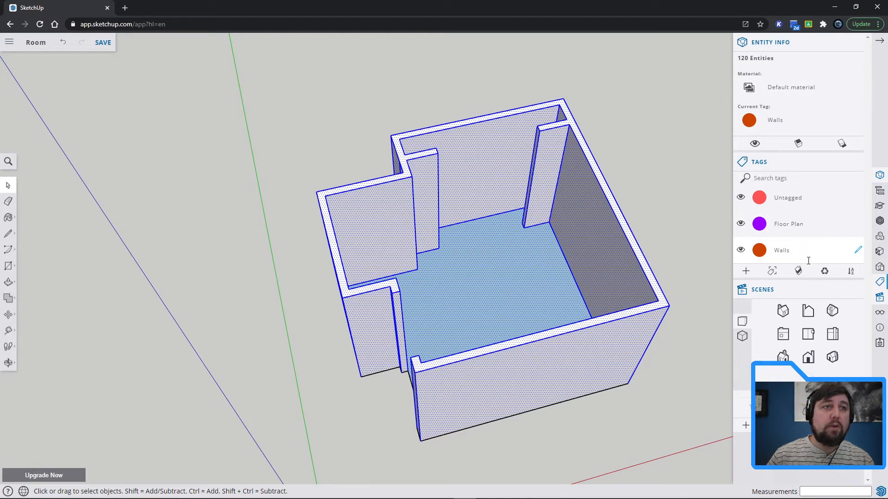
{"action": "left_click", "coordinate": [809, 357]}
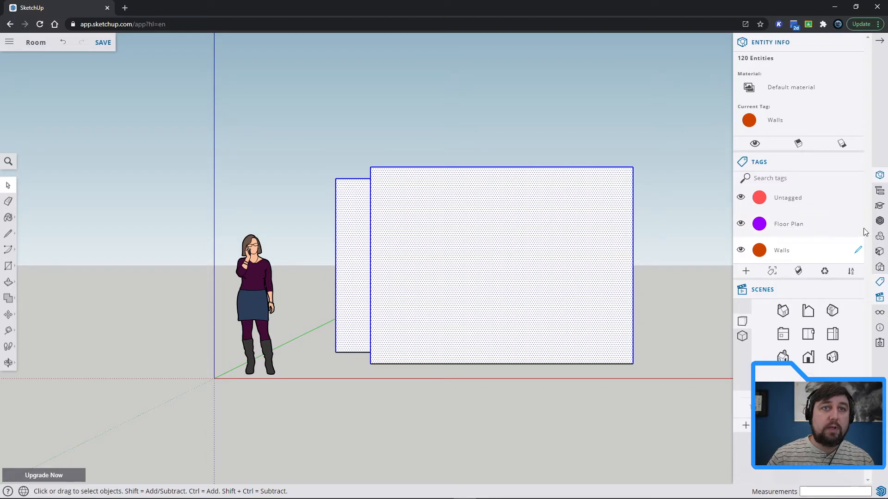
{"action": "left_click", "coordinate": [663, 221]}
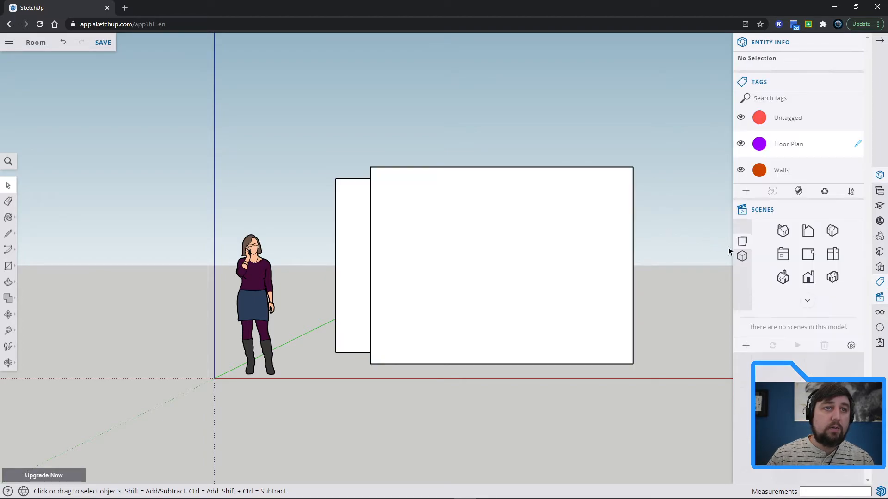
Hide and reshow the Walls tag to check the tagged geometry, and undo the Walls tag assignment.
{"action": "left_click", "coordinate": [741, 170]}
{"action": "key", "text": "o"}
{"action": "left_click_drag", "start_coordinate": [634, 200], "coordinate": [603, 409]}
{"action": "key", "text": "space"}
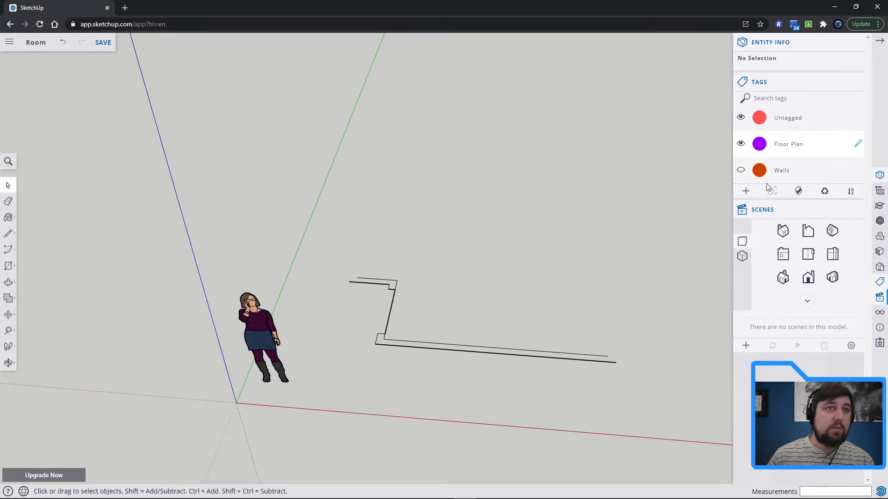
{"action": "left_click", "coordinate": [740, 170]}
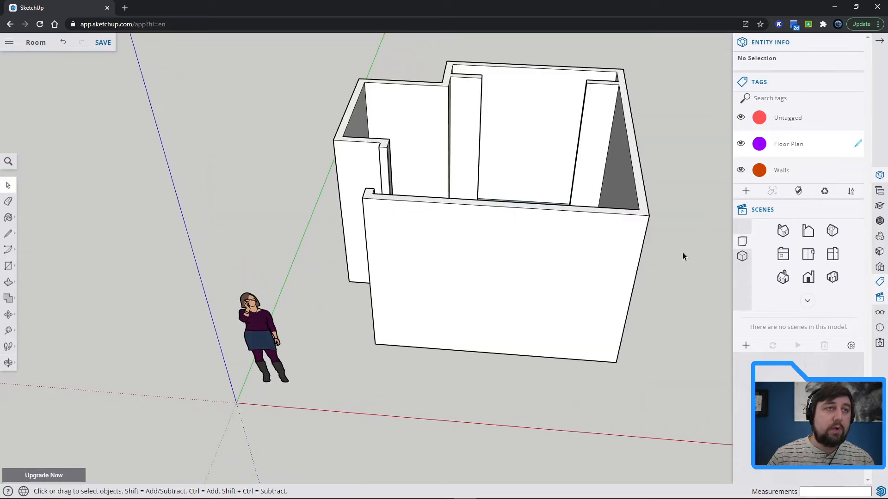
{"action": "key", "text": "ctrl+z"}
{"action": "key", "text": "ctrl+z"}
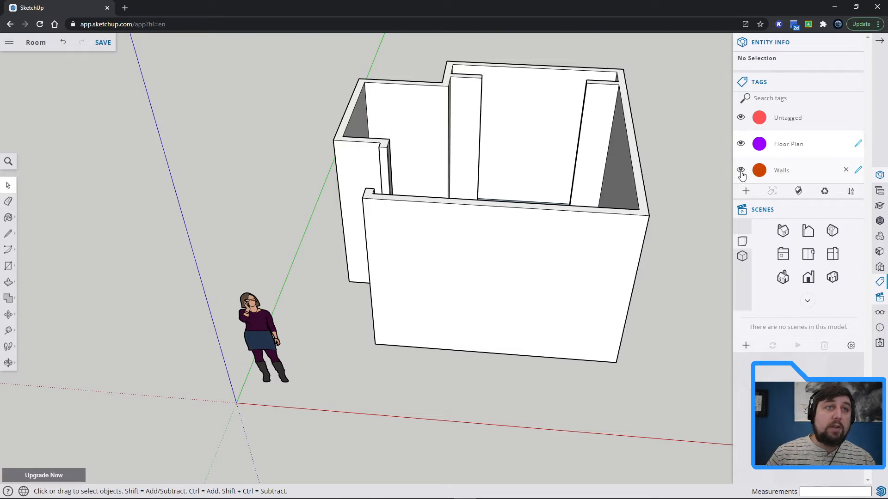
Assign the Walls tag to the alcove and closet-side walls with the wall tops, and hide the Walls tag.
{"action": "mouse_move", "coordinate": [689, 193]}
{"action": "middle_mouse_down"}
{"action": "mouse_move", "coordinate": [680, 239]}
{"action": "mouse_move", "coordinate": [678, 181]}
{"action": "middle_mouse_up"}
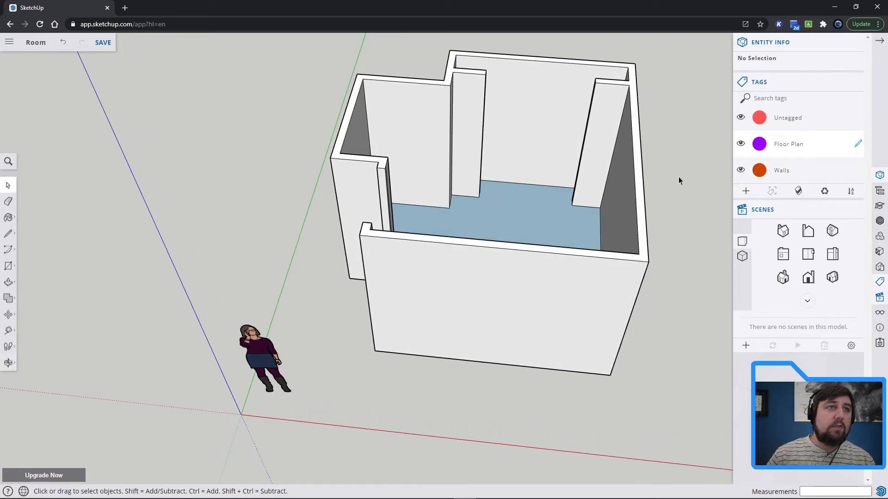
{"action": "left_click_drag", "start_coordinate": [577, 79], "coordinate": [577, 80]}
{"action": "middle_click_drag", "start_coordinate": [700, 135], "coordinate": [664, 180]}
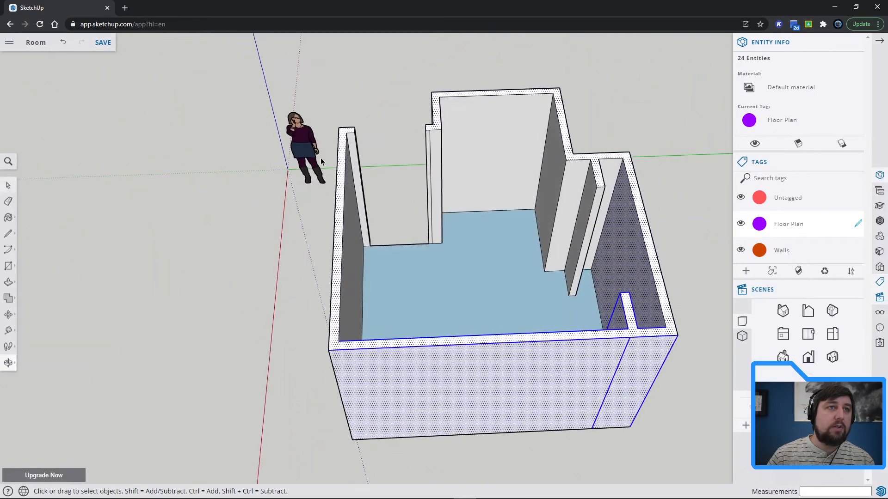
{"action": "left_click_drag", "start_coordinate": [545, 131], "coordinate": [546, 130]}
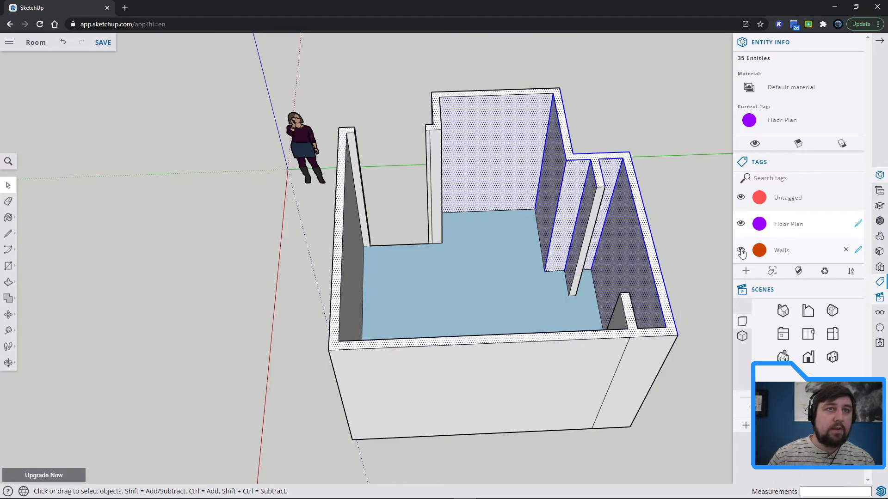
{"action": "left_click", "coordinate": [815, 123]}
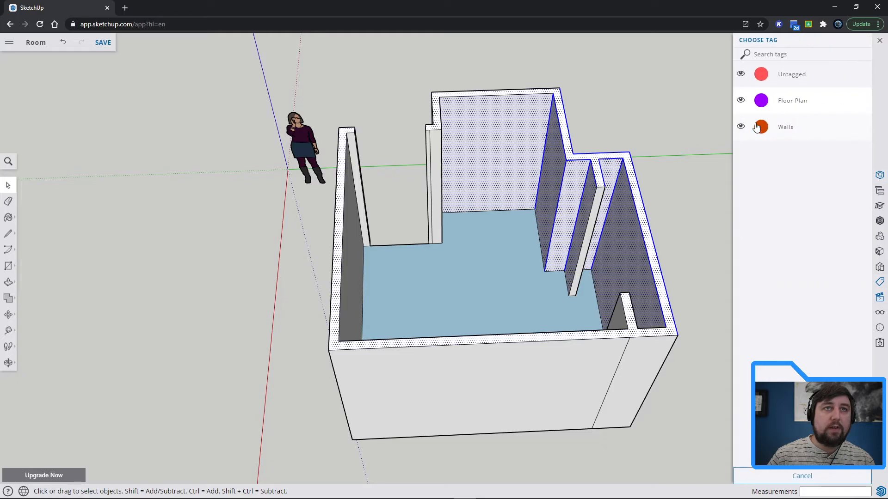
{"action": "left_click", "coordinate": [781, 129]}
{"action": "left_click", "coordinate": [740, 252]}
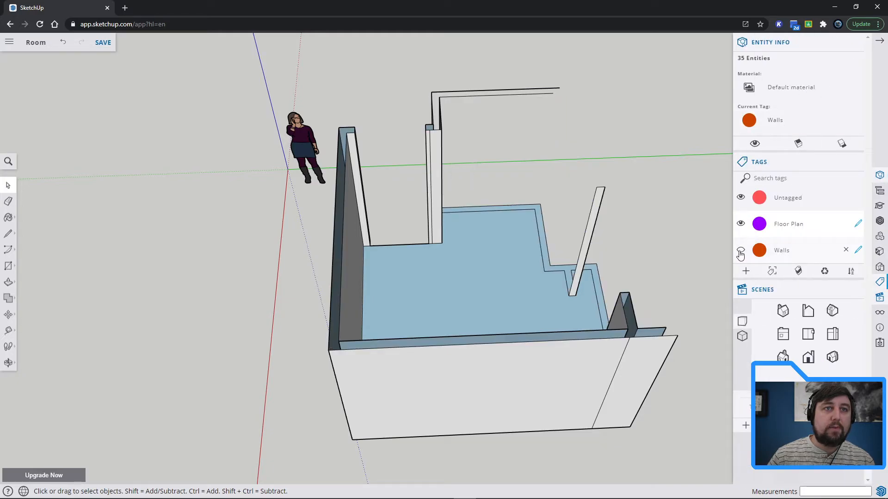
Assign the Walls tag to the wall end between the alcove and door opening, including the loose upper alcove edges.
{"action": "middle_click_drag", "start_coordinate": [660, 208], "coordinate": [581, 154]}
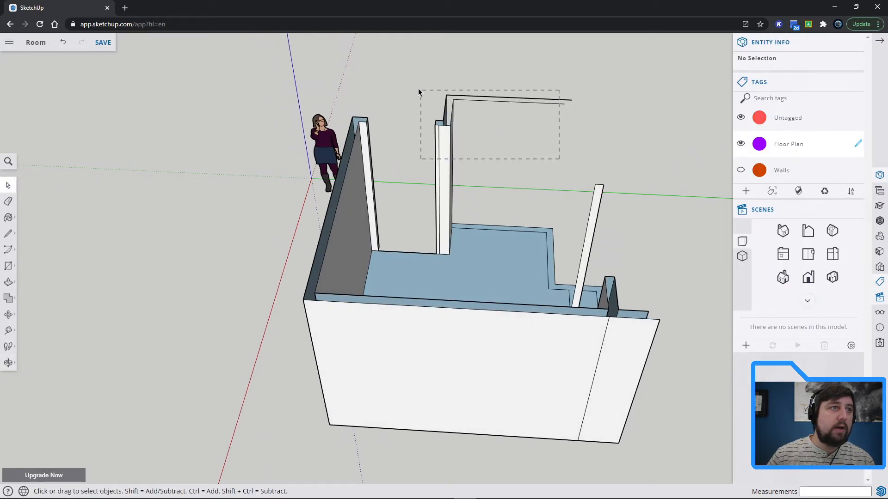
{"action": "left_click_drag", "start_coordinate": [419, 93], "coordinate": [420, 93]}
{"action": "left_click", "coordinate": [827, 125]}
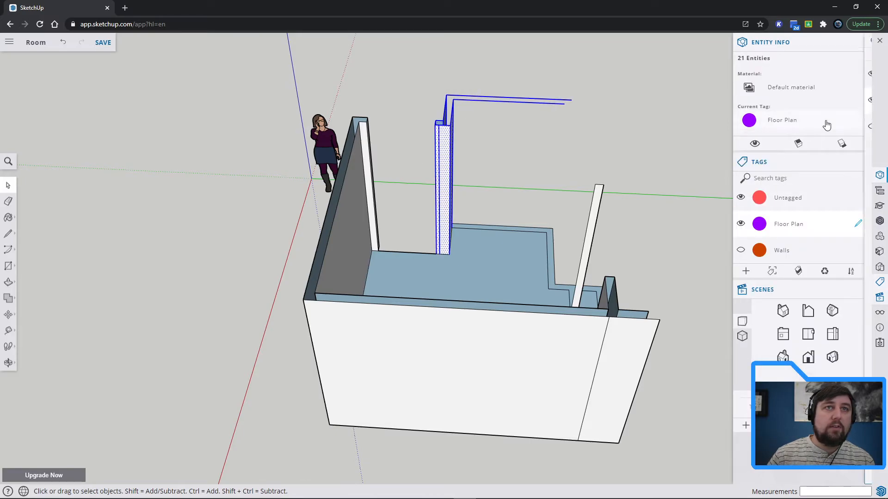
{"action": "left_click", "coordinate": [740, 128]}
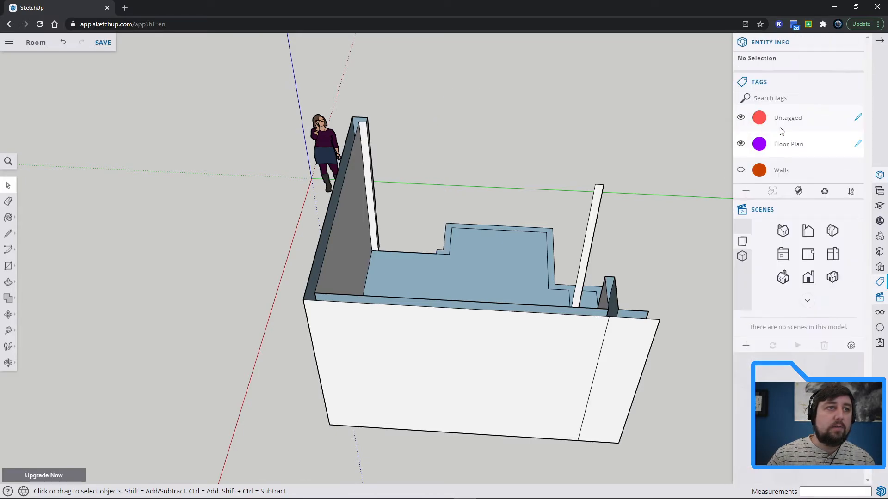
Assign the Walls tag to the full-length wall that ends at the other side of the door opening.
{"action": "middle_click_drag", "start_coordinate": [661, 228], "coordinate": [418, 239]}
{"action": "left_click_drag", "start_coordinate": [460, 113], "coordinate": [462, 113]}
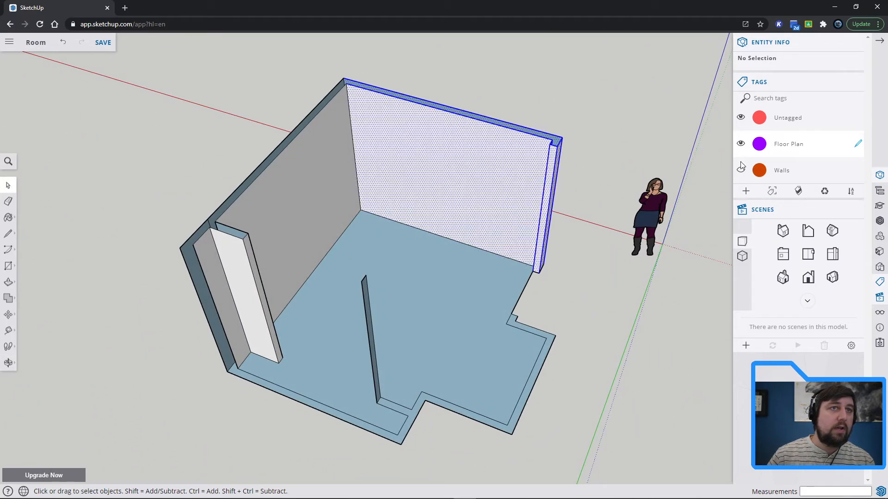
{"action": "left_click", "coordinate": [796, 132]}
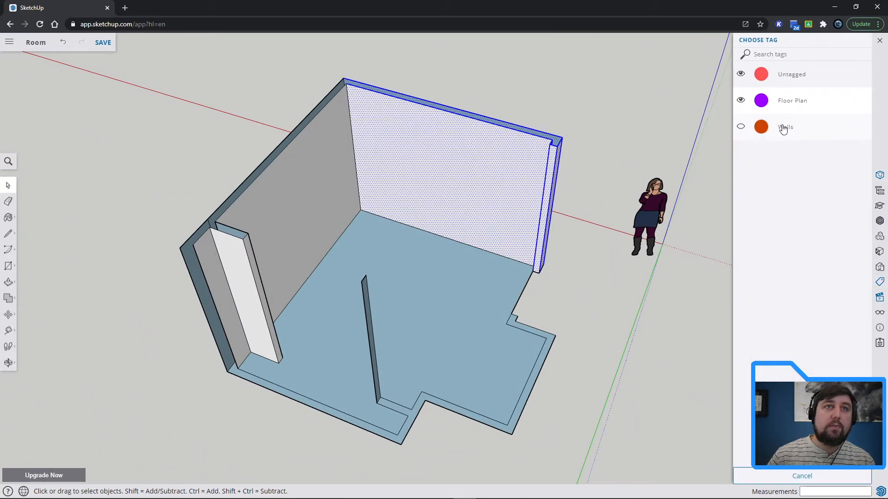
{"action": "left_click", "coordinate": [788, 131]}
Assign the Walls tag to the remaining long wall between the closet and the room corner.
{"action": "left_click", "coordinate": [530, 134]}
{"action": "middle_click_drag", "start_coordinate": [531, 134], "coordinate": [511, 259]}
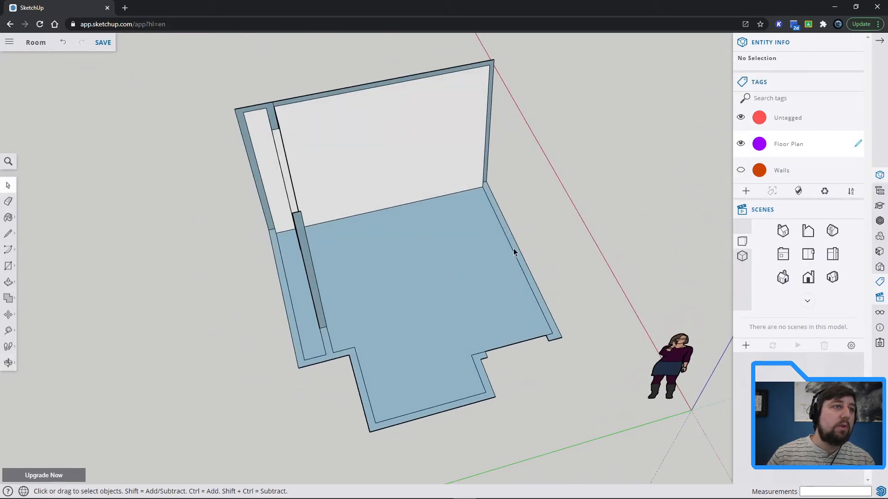
{"action": "middle_click_drag", "start_coordinate": [500, 209], "coordinate": [457, 129]}
{"action": "left_click_drag", "start_coordinate": [631, 139], "coordinate": [462, 87]}
{"action": "left_click", "coordinate": [796, 127]}
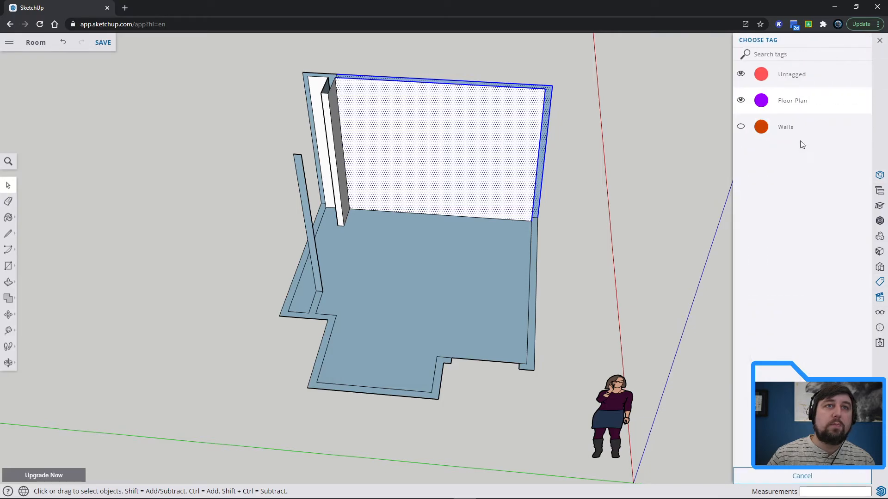
{"action": "left_click", "coordinate": [782, 132]}
Assign the Walls tag to the closet stub wall and the short wall section behind it.
{"action": "left_click", "coordinate": [482, 119]}
{"action": "middle_click_drag", "start_coordinate": [481, 119], "coordinate": [532, 118]}
{"action": "left_click_drag", "start_coordinate": [401, 75], "coordinate": [403, 74]}
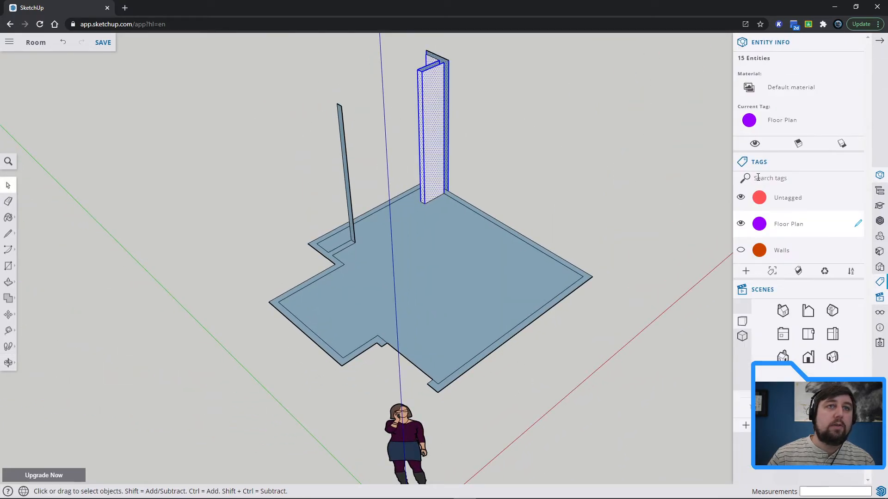
{"action": "left_click", "coordinate": [792, 120]}
{"action": "left_click", "coordinate": [791, 132]}
Assign the Walls tag to the two leftover upper edges floating above the closet corner.
{"action": "left_click", "coordinate": [493, 103]}
{"action": "middle_click_drag", "start_coordinate": [493, 103], "coordinate": [493, 79]}
{"action": "left_click_drag", "start_coordinate": [493, 80], "coordinate": [423, 47]}
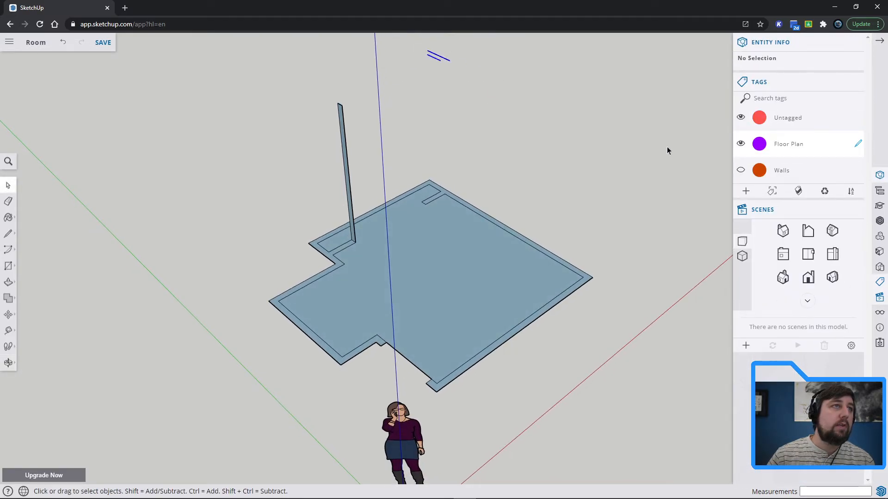
{"action": "left_click", "coordinate": [801, 171]}
{"action": "left_click", "coordinate": [792, 132]}
Assign the Walls tag to the tall narrow wall face left standing at the end of the closet stub.
{"action": "left_click", "coordinate": [389, 134]}
{"action": "left_click_drag", "start_coordinate": [304, 116], "coordinate": [290, 101]}
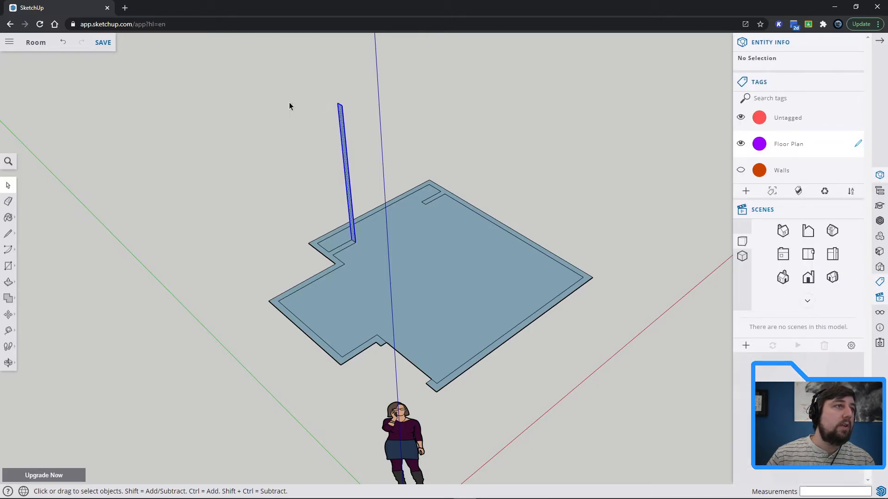
{"action": "left_click", "coordinate": [790, 129]}
{"action": "left_click", "coordinate": [787, 131]}
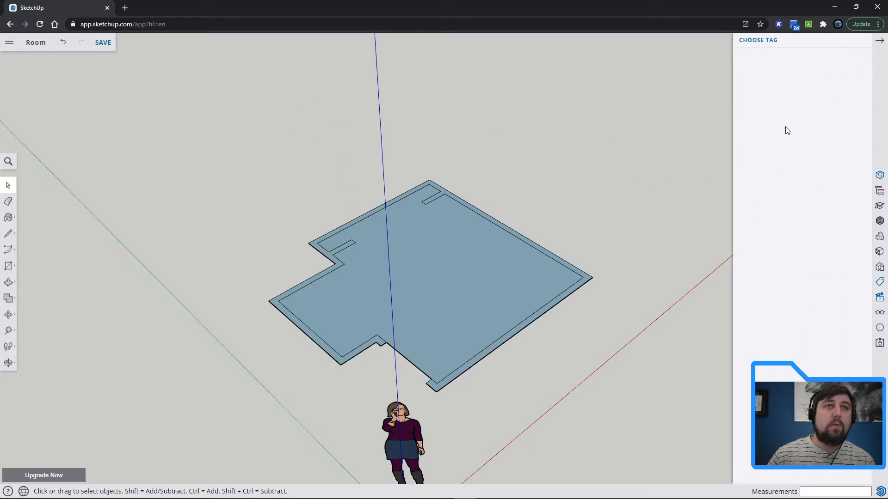
{"action": "left_click", "coordinate": [700, 136]}
Toggle the Walls tag's visibility on and off to check the floor plan with and without walls.
{"action": "middle_click_drag", "start_coordinate": [644, 163], "coordinate": [425, 263]}
{"action": "left_click", "coordinate": [742, 170]}
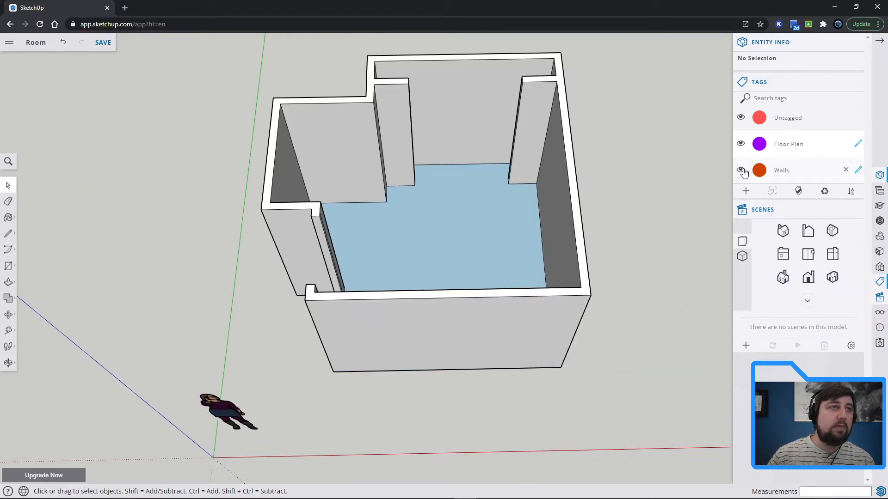
{"action": "left_click", "coordinate": [741, 170]}
{"action": "left_click", "coordinate": [742, 171]}
{"action": "left_click", "coordinate": [742, 171]}
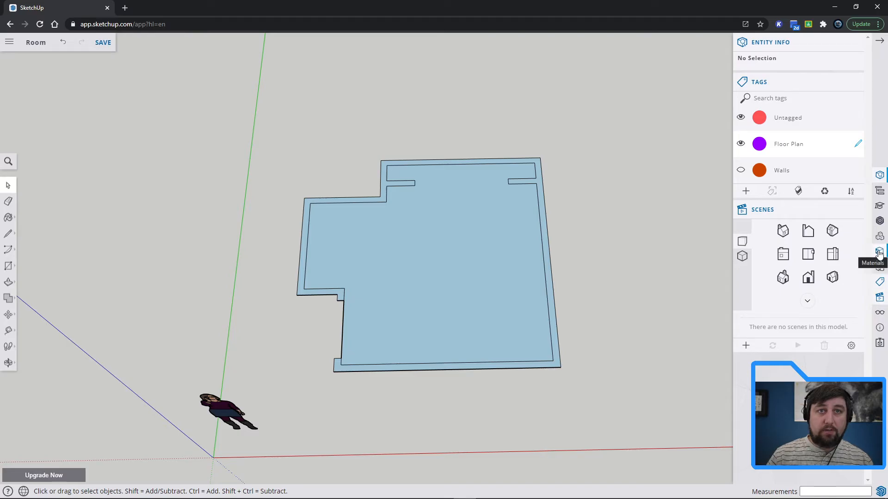
Search the 3D Warehouse for "desk".
{"action": "left_click", "coordinate": [881, 221]}
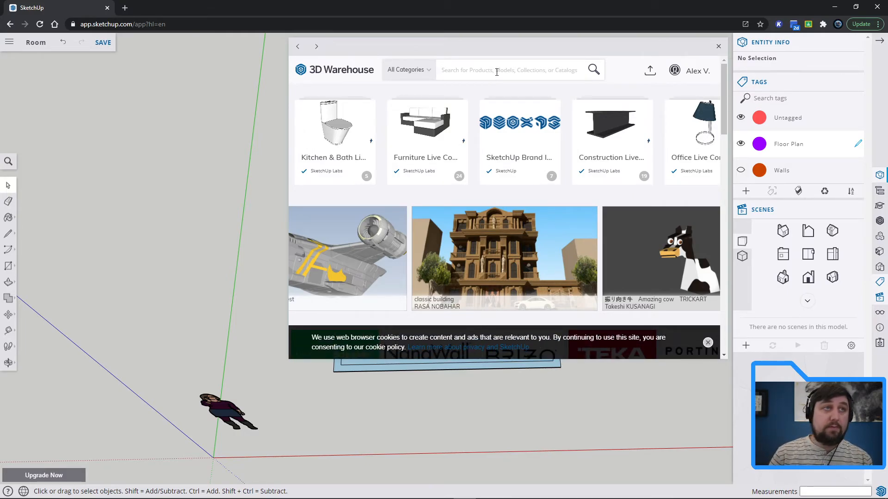
{"action": "left_click", "coordinate": [496, 72]}
{"action": "type", "text": "desk"}
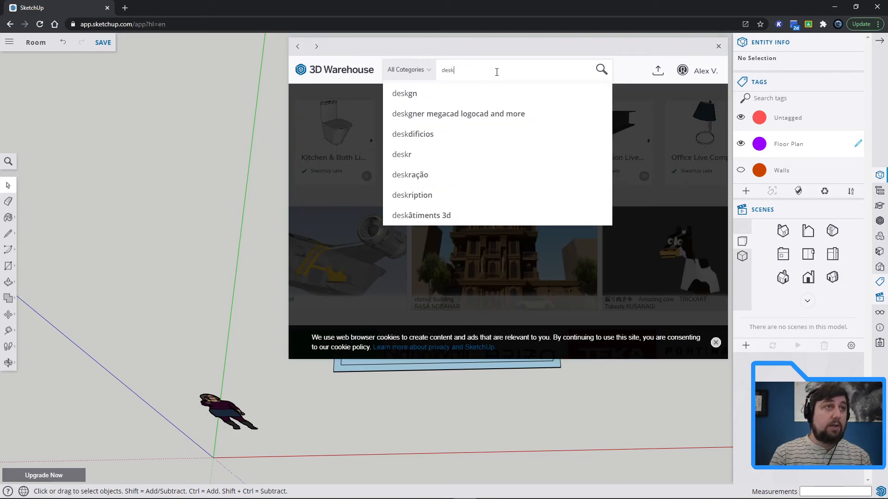
{"action": "key", "text": "Return"}
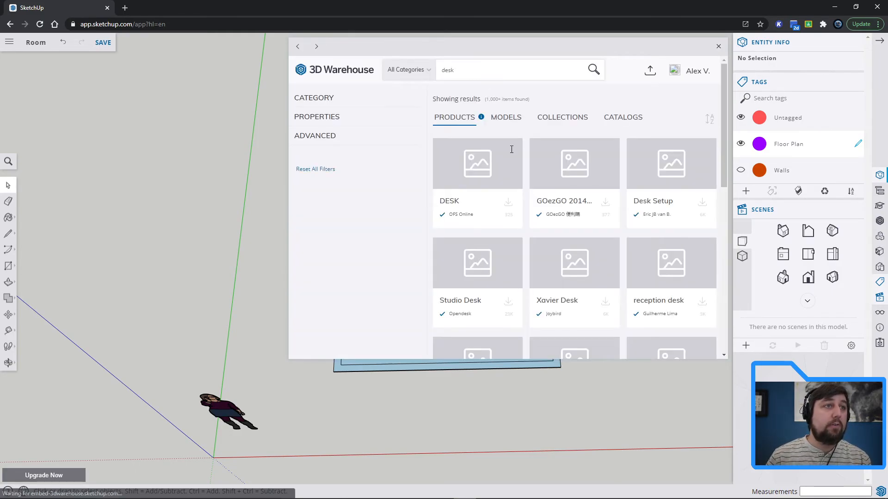
Choose the Scandi Desk from the search results and import it into the model despite its large file size.
{"action": "scroll", "coordinate": [623, 303], "scroll_direction": "down", "scroll_amount": 5}
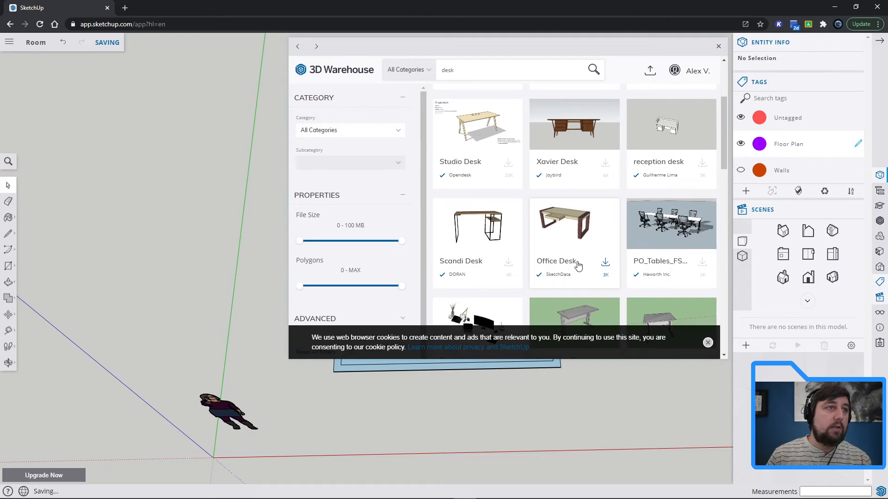
{"action": "scroll", "coordinate": [579, 266], "scroll_direction": "up", "scroll_amount": 2}
{"action": "scroll", "coordinate": [578, 267], "scroll_direction": "down", "scroll_amount": 3}
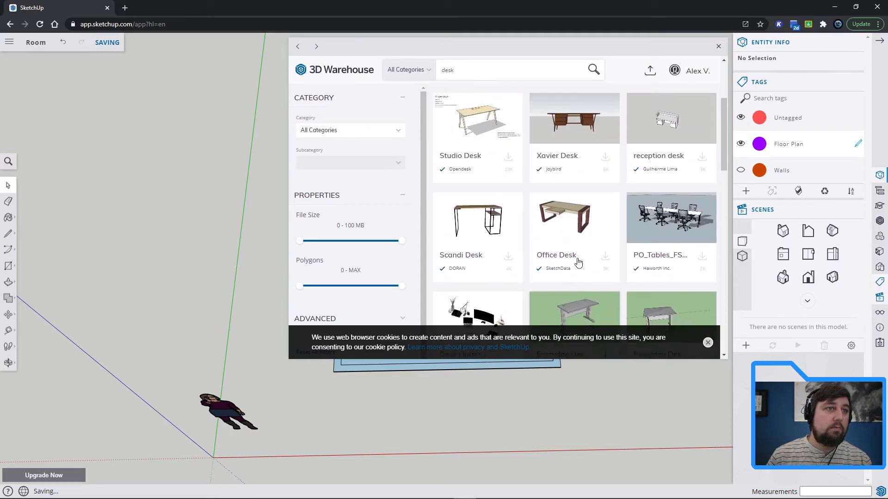
{"action": "scroll", "coordinate": [578, 263], "scroll_direction": "down", "scroll_amount": 3}
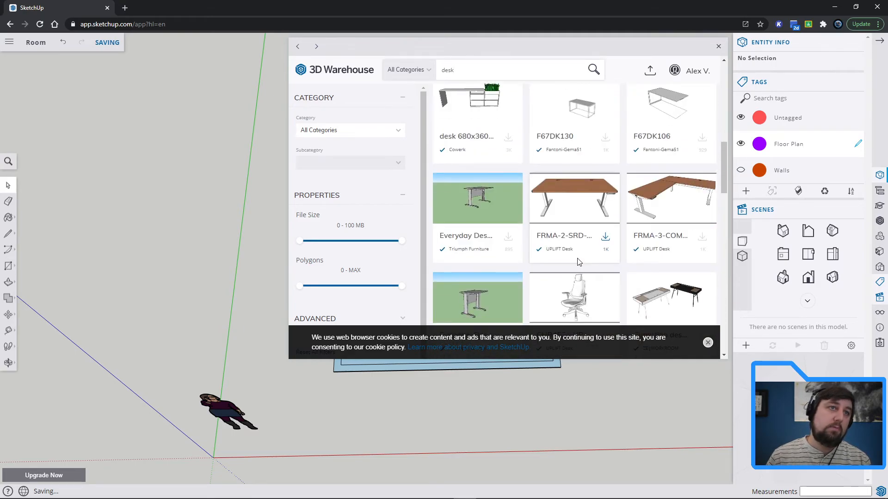
{"action": "scroll", "coordinate": [578, 262], "scroll_direction": "down", "scroll_amount": 3}
{"action": "scroll", "coordinate": [578, 262], "scroll_direction": "up", "scroll_amount": 5}
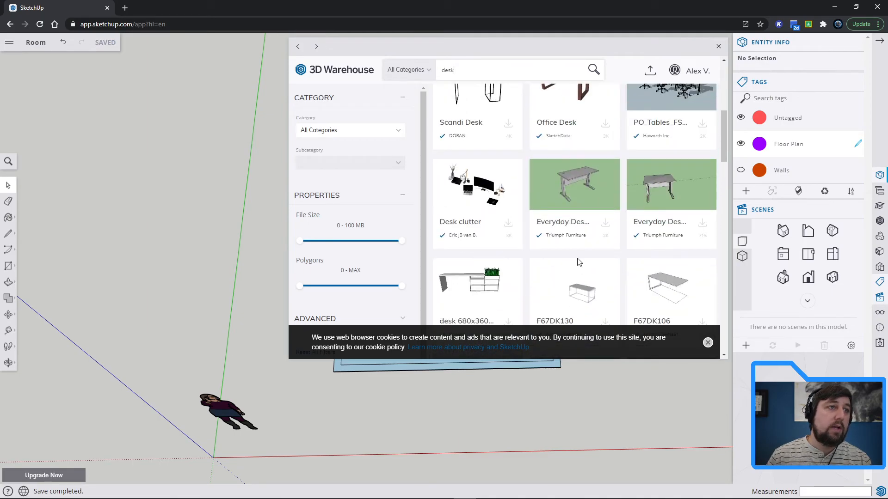
{"action": "scroll", "coordinate": [578, 262], "scroll_direction": "up", "scroll_amount": 4}
{"action": "left_click", "coordinate": [496, 276]}
{"action": "left_click", "coordinate": [599, 258]}
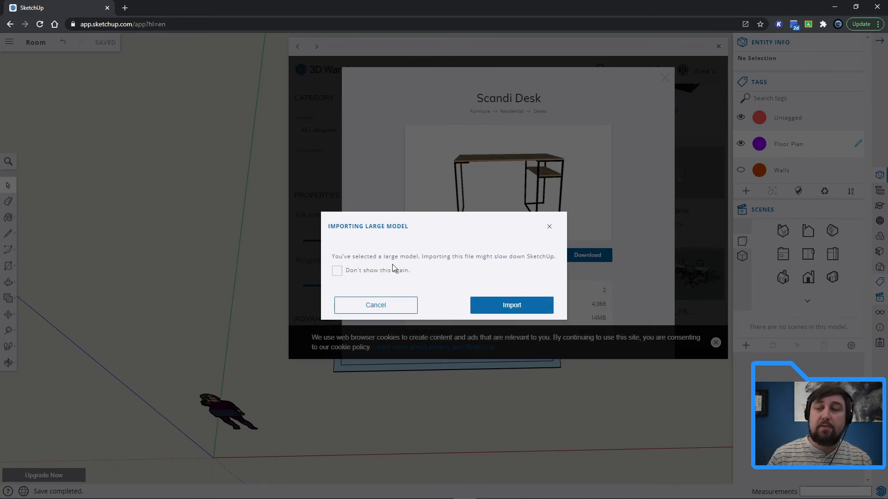
{"action": "left_click", "coordinate": [509, 305]}
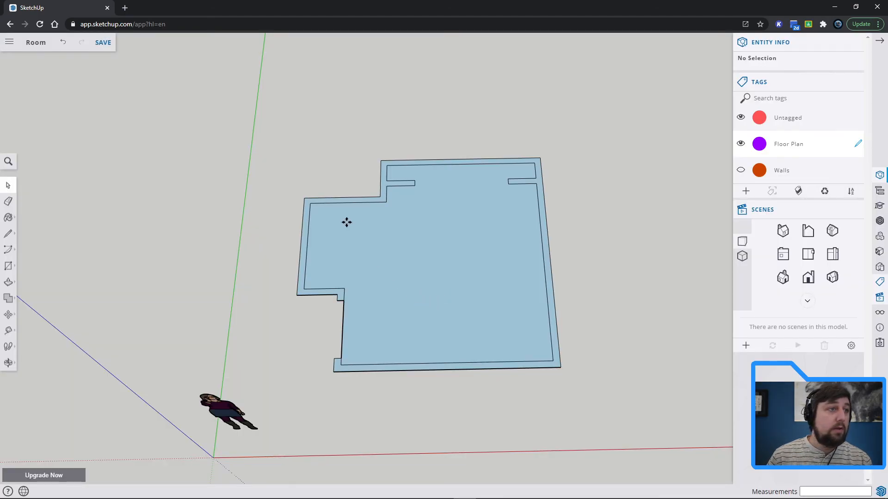
Place the desk component on the room floor beside the long side wall and deselect it.
{"action": "scroll", "coordinate": [339, 118], "scroll_direction": "down", "scroll_amount": 1}
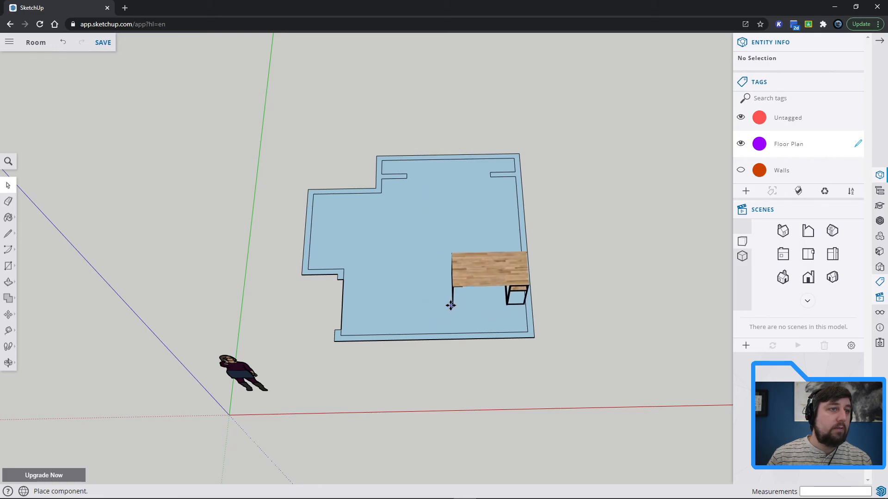
{"action": "left_click", "coordinate": [451, 306]}
{"action": "key", "text": "m"}
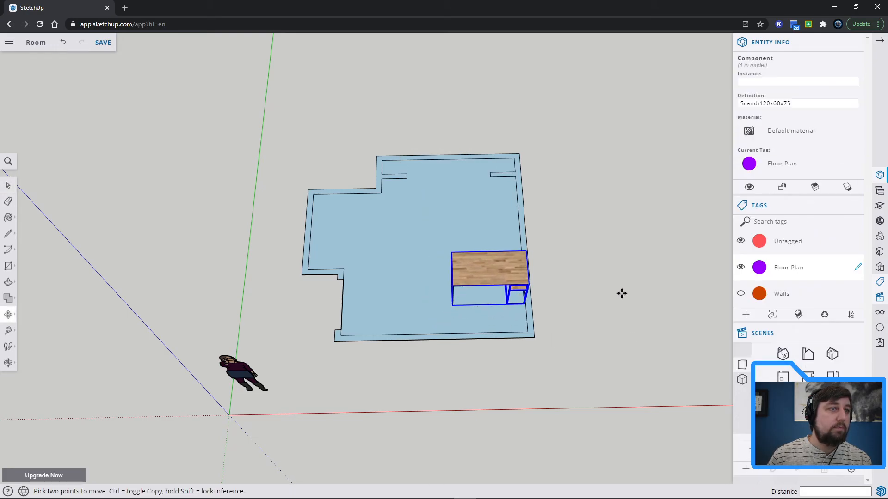
{"action": "key", "text": "o"}
{"action": "left_click_drag", "start_coordinate": [638, 288], "coordinate": [614, 259]}
{"action": "key", "text": "m"}
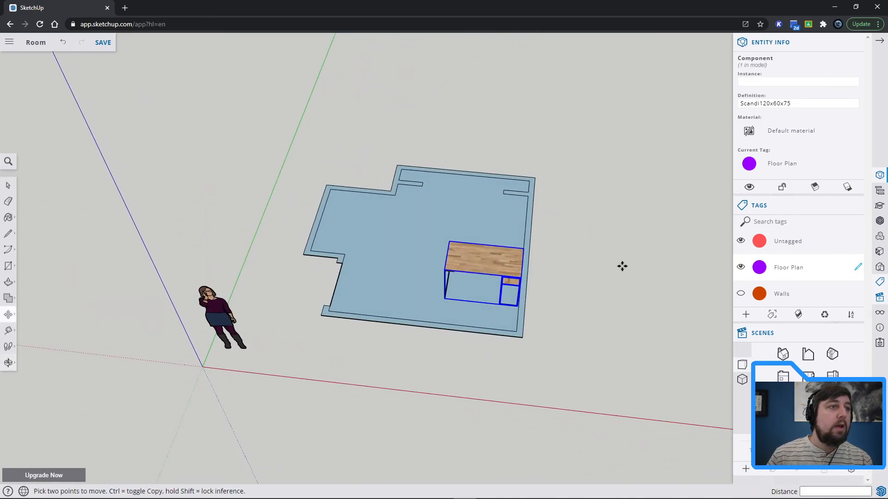
{"action": "key", "text": "space"}
{"action": "left_click", "coordinate": [600, 295]}
{"action": "middle_click_drag", "start_coordinate": [640, 252], "coordinate": [608, 259]}
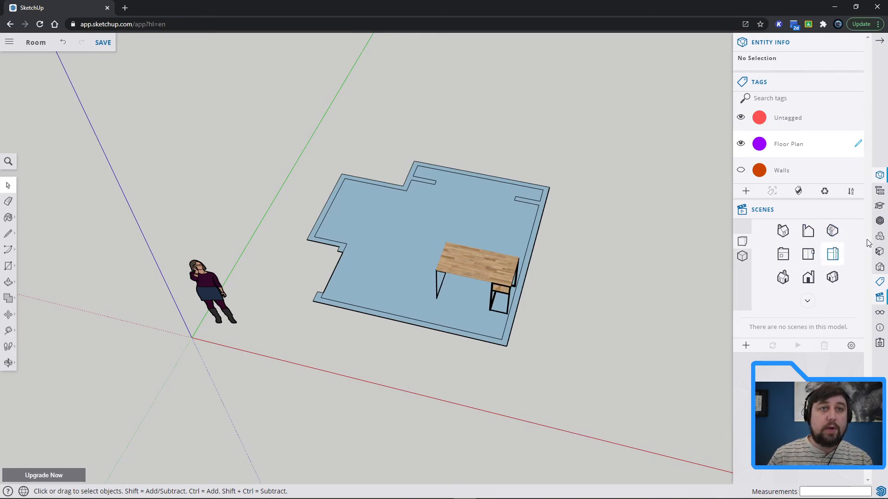
Paint the room floor with a brown wood material from the Wood collection of the materials library.
{"action": "left_click", "coordinate": [879, 251]}
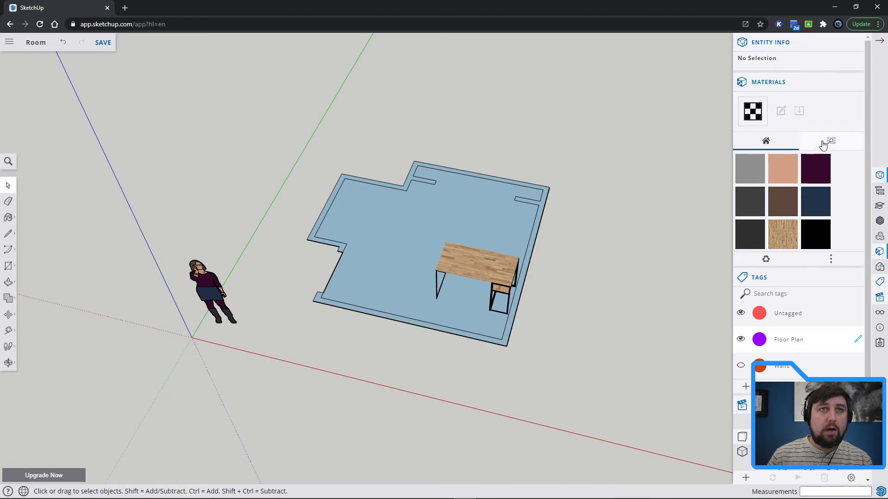
{"action": "left_click", "coordinate": [824, 144]}
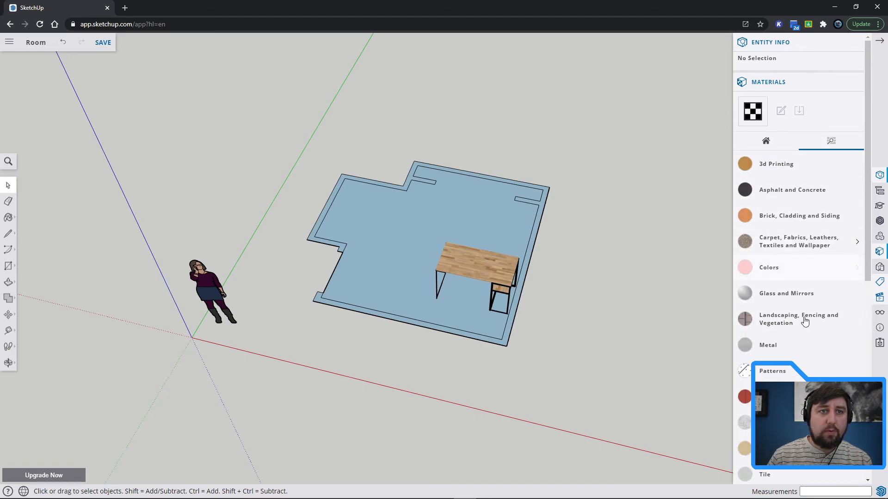
{"action": "scroll", "coordinate": [800, 379], "scroll_direction": "down", "scroll_amount": 4}
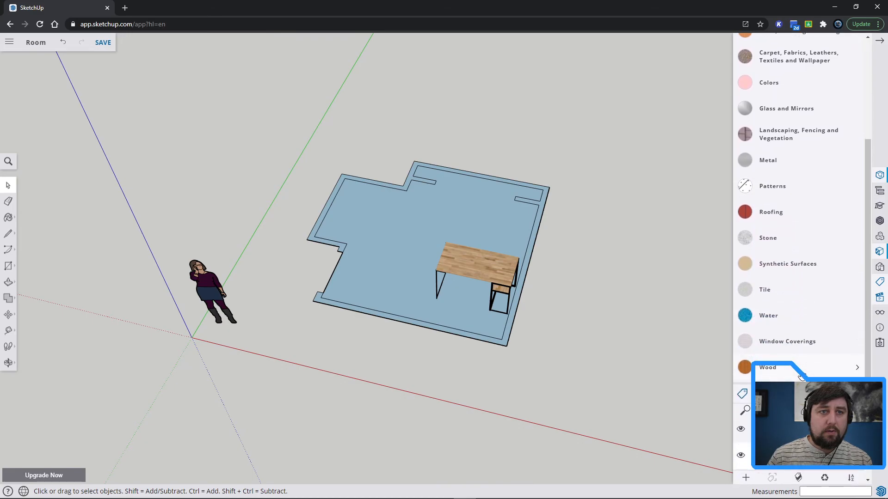
{"action": "left_click", "coordinate": [801, 369]}
{"action": "scroll", "coordinate": [813, 375], "scroll_direction": "down", "scroll_amount": 2}
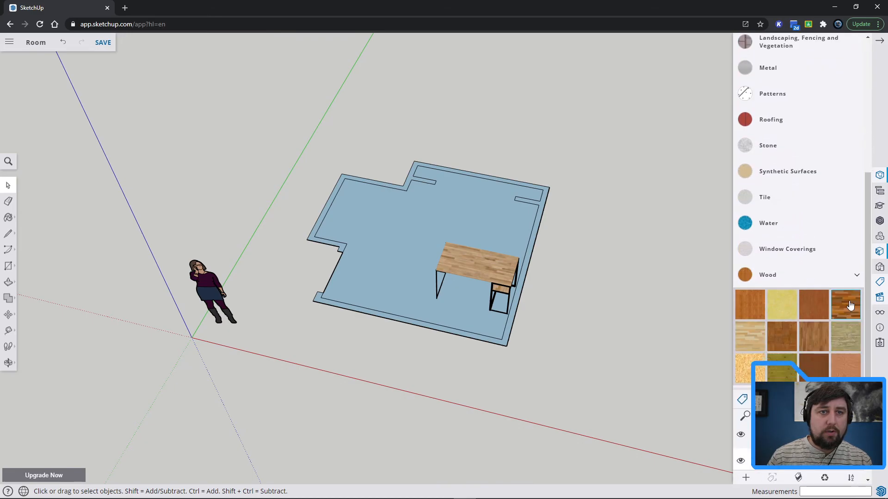
{"action": "left_click", "coordinate": [820, 339]}
{"action": "left_click", "coordinate": [469, 217]}
{"action": "mouse_move", "coordinate": [640, 252]}
{"action": "middle_mouse_down"}
{"action": "mouse_move", "coordinate": [596, 242]}
{"action": "mouse_move", "coordinate": [537, 167]}
{"action": "mouse_move", "coordinate": [601, 282]}
{"action": "middle_mouse_up"}
Sample the Oak material from the desk top and paint the room floor with it.
{"action": "left_click", "coordinate": [8, 217]}
{"action": "left_click", "coordinate": [24, 226]}
{"action": "left_click", "coordinate": [496, 280]}
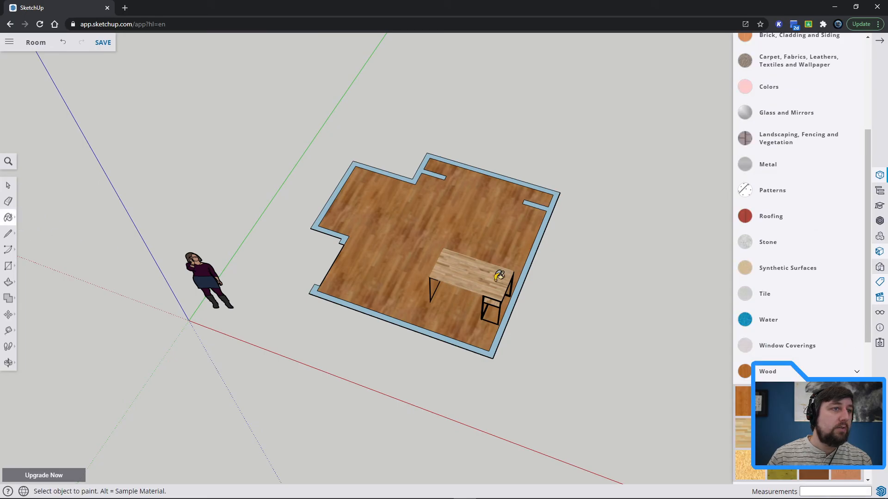
{"action": "left_click", "coordinate": [465, 228]}
{"action": "mouse_move", "coordinate": [596, 322]}
{"action": "middle_mouse_down"}
{"action": "mouse_move", "coordinate": [613, 295]}
{"action": "mouse_move", "coordinate": [633, 206]}
{"action": "mouse_move", "coordinate": [717, 344]}
{"action": "mouse_move", "coordinate": [688, 310]}
{"action": "mouse_move", "coordinate": [467, 378]}
{"action": "mouse_move", "coordinate": [491, 382]}
{"action": "middle_mouse_up"}
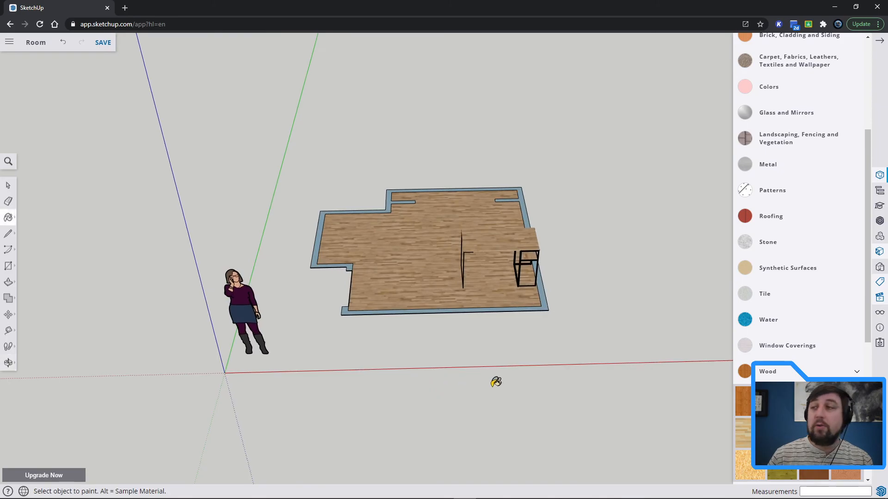
{"action": "mouse_move", "coordinate": [601, 326]}
{"action": "middle_mouse_down"}
{"action": "mouse_move", "coordinate": [372, 401]}
{"action": "mouse_move", "coordinate": [450, 301]}
{"action": "middle_mouse_up"}
{"action": "mouse_move", "coordinate": [508, 378]}
{"action": "middle_mouse_down"}
{"action": "mouse_move", "coordinate": [627, 344]}
{"action": "mouse_move", "coordinate": [568, 337]}
{"action": "mouse_move", "coordinate": [661, 295]}
{"action": "middle_mouse_up"}
Close the materials library and make the Walls tag visible.
{"action": "scroll", "coordinate": [836, 222], "scroll_direction": "up", "scroll_amount": 5}
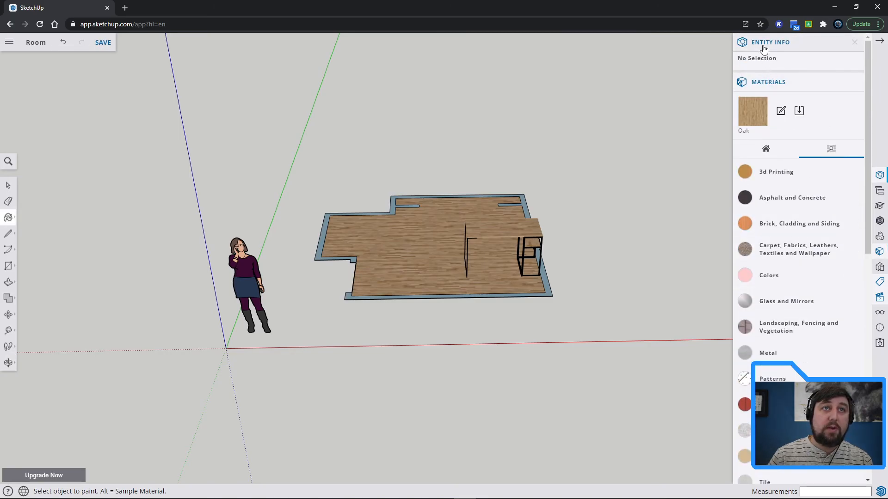
{"action": "left_click", "coordinate": [853, 82]}
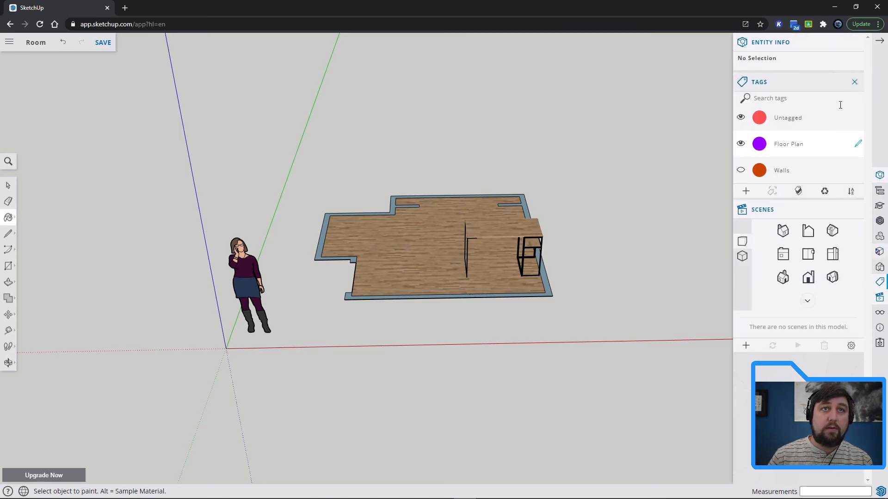
{"action": "left_click", "coordinate": [741, 170]}
{"action": "middle_click_drag", "start_coordinate": [662, 219], "coordinate": [412, 305]}
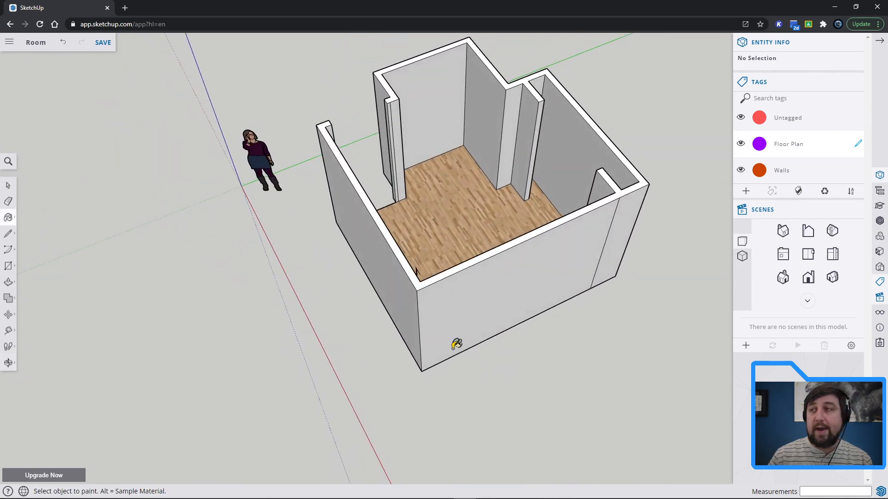
{"action": "middle_click_drag", "start_coordinate": [610, 346], "coordinate": [467, 231]}
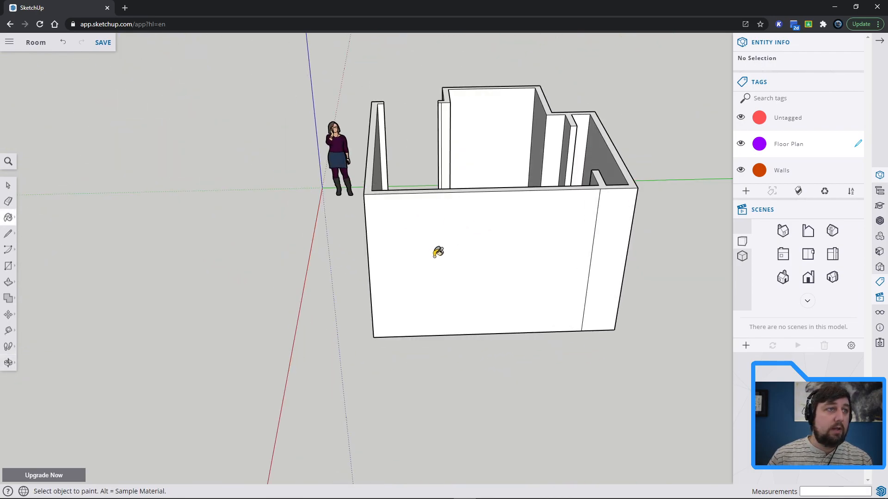
{"action": "middle_click_drag", "start_coordinate": [667, 191], "coordinate": [526, 303]}
{"action": "middle_click_drag", "start_coordinate": [484, 333], "coordinate": [437, 276]}
{"action": "middle_click_drag", "start_coordinate": [498, 242], "coordinate": [411, 312]}
{"action": "mouse_move", "coordinate": [446, 244]}
{"action": "middle_mouse_down"}
{"action": "mouse_move", "coordinate": [363, 160]}
{"action": "mouse_move", "coordinate": [404, 149]}
{"action": "mouse_move", "coordinate": [152, 140]}
{"action": "mouse_move", "coordinate": [227, 173]}
{"action": "middle_mouse_up"}
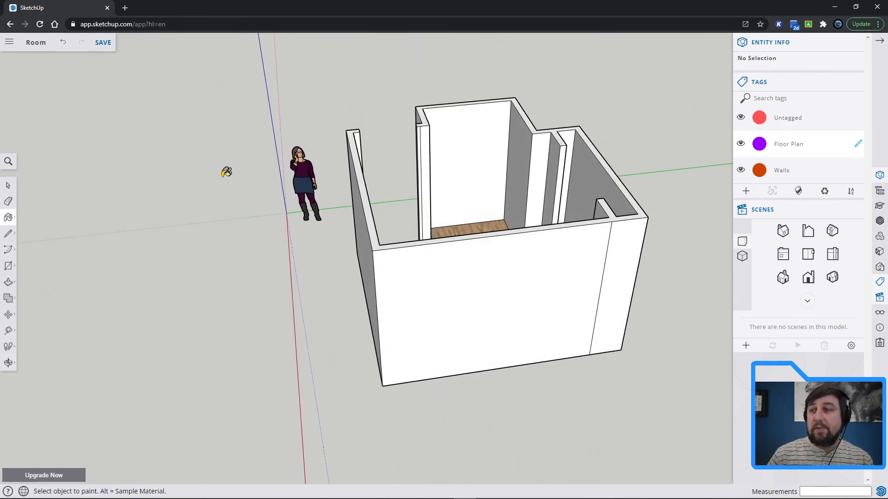
{"action": "middle_click_drag", "start_coordinate": [390, 288], "coordinate": [543, 293]}
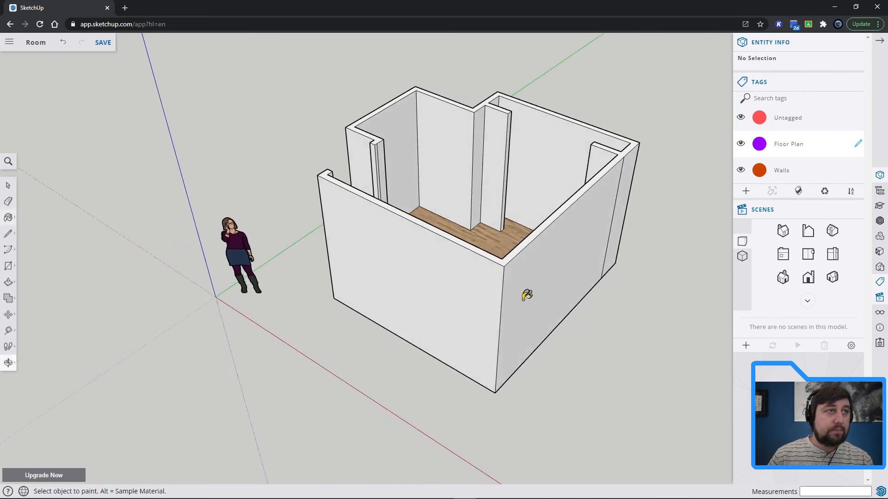